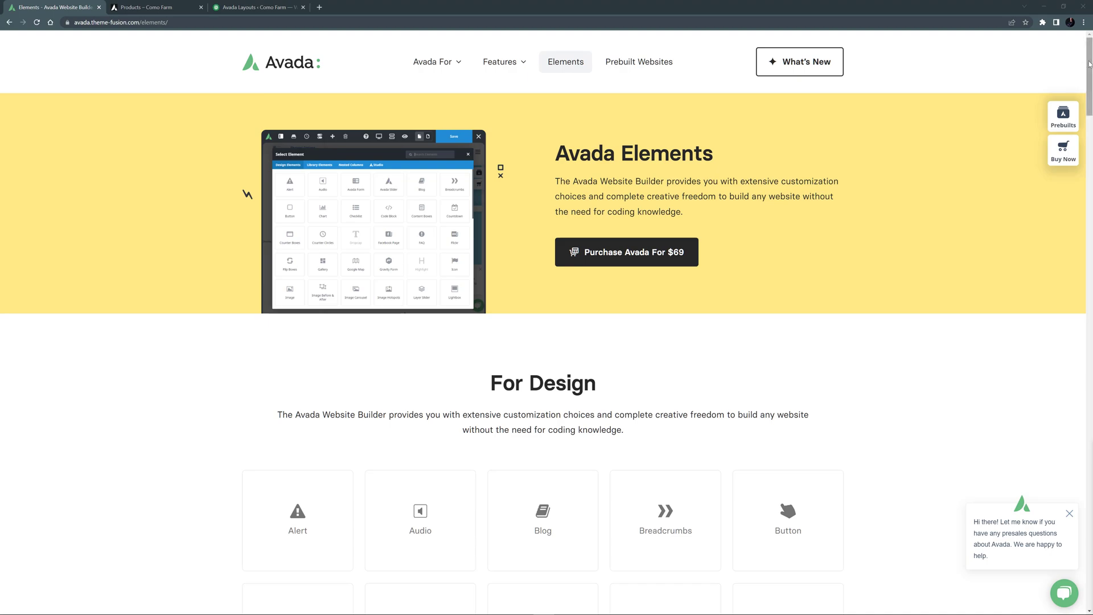
# Step: Return to the Products – Como Farm tab where the Our Shop page is open in the builder
pyautogui.moveTo(1089, 63); pyautogui.dragTo(1089, 456)
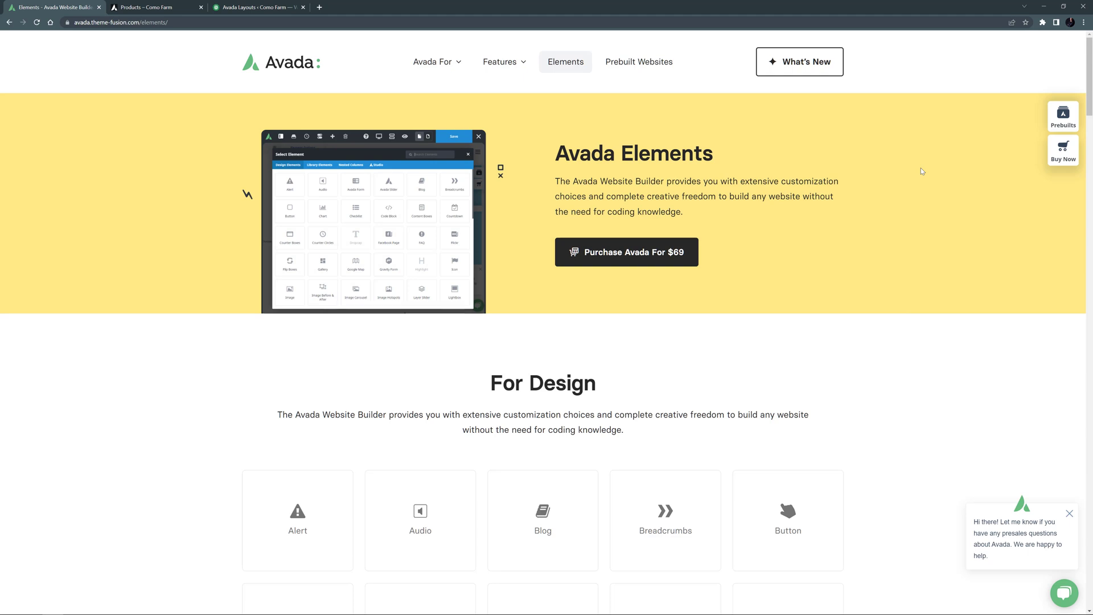
pyautogui.click(184, 11)
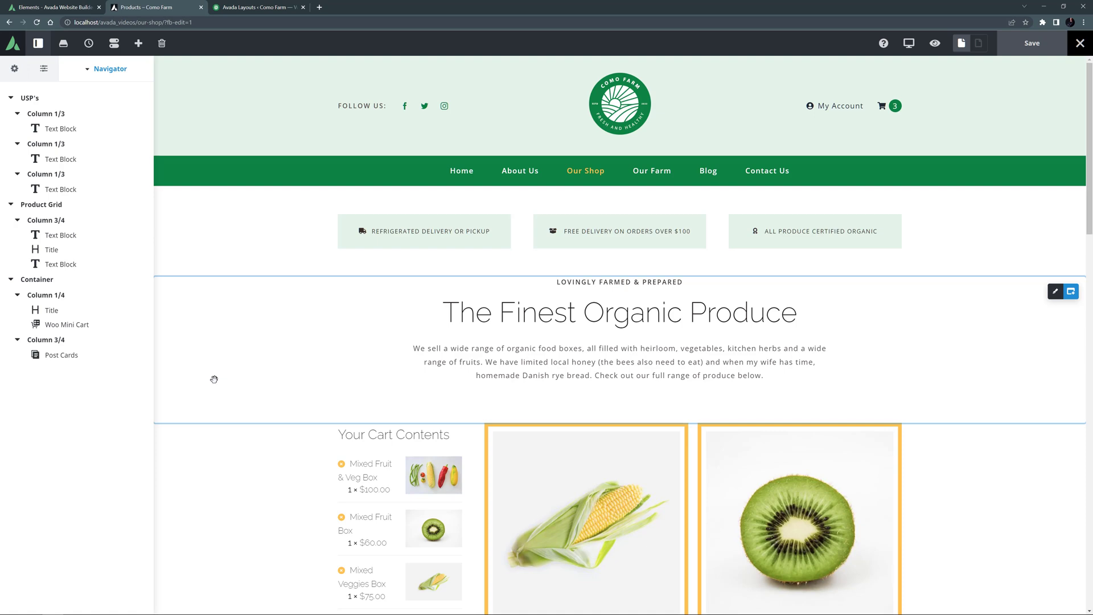
# Step: Create a new Avada layout named New Shop
pyautogui.scroll(-4, 214, 379)
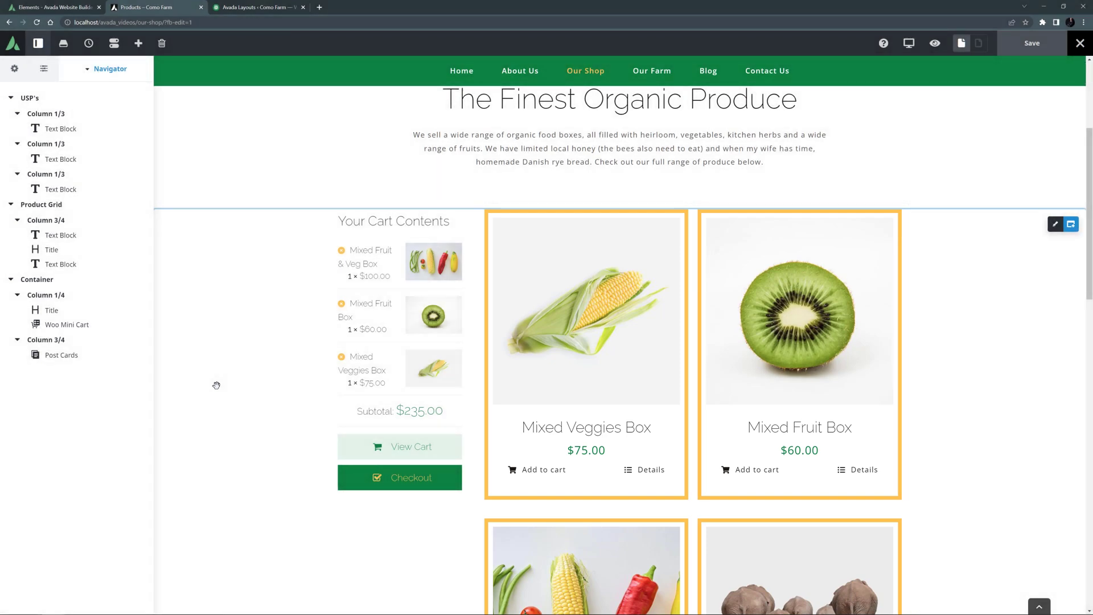
pyautogui.click(250, 8)
pyautogui.click(395, 274)
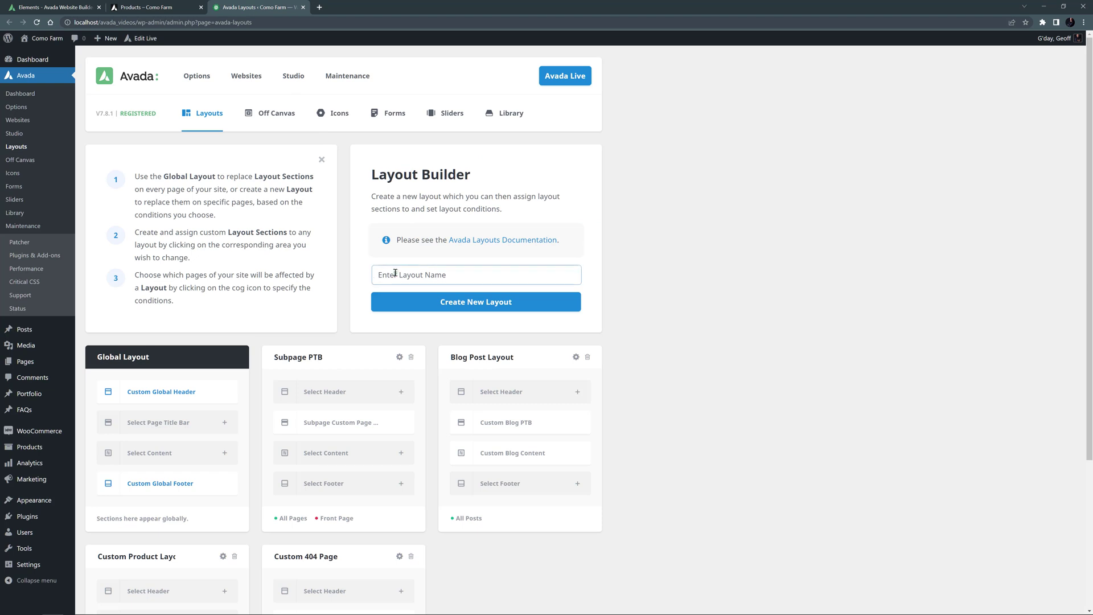
pyautogui.write('New Shop')
pyautogui.press('Return')
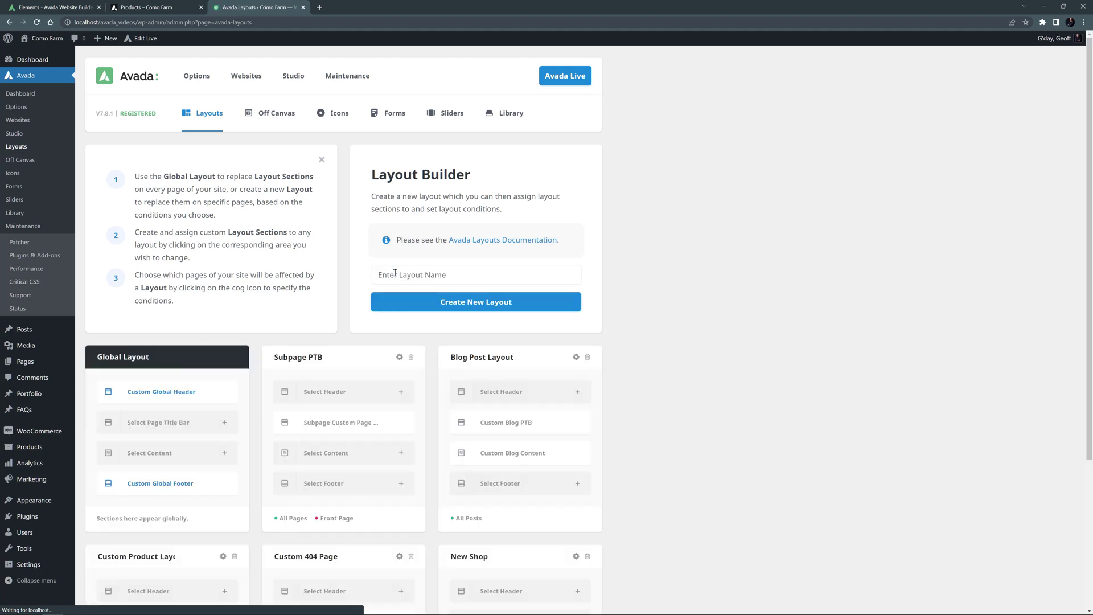
# Step: Add a content section called New Shop Content to the layout and open it for editing
pyautogui.scroll(-3, 391, 288)
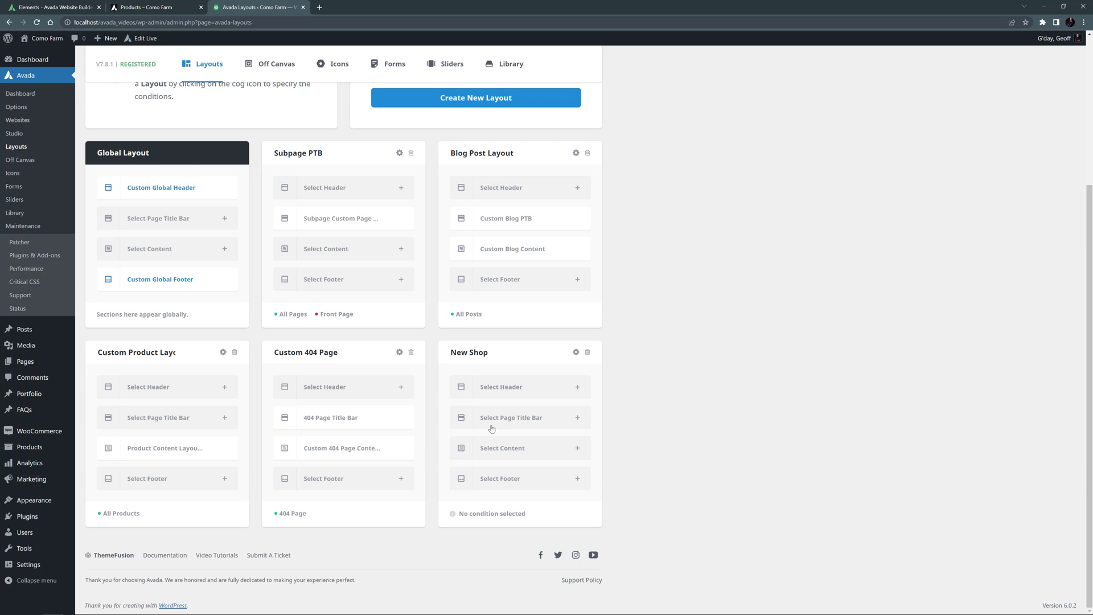
pyautogui.click(503, 445)
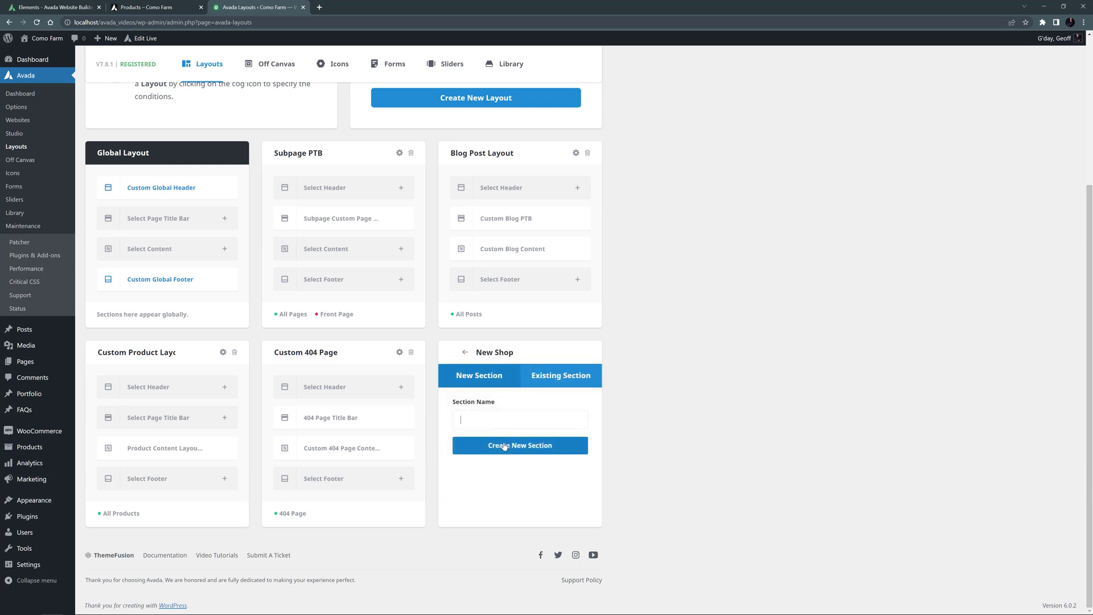
pyautogui.write('New Shop Content')
pyautogui.click(503, 446)
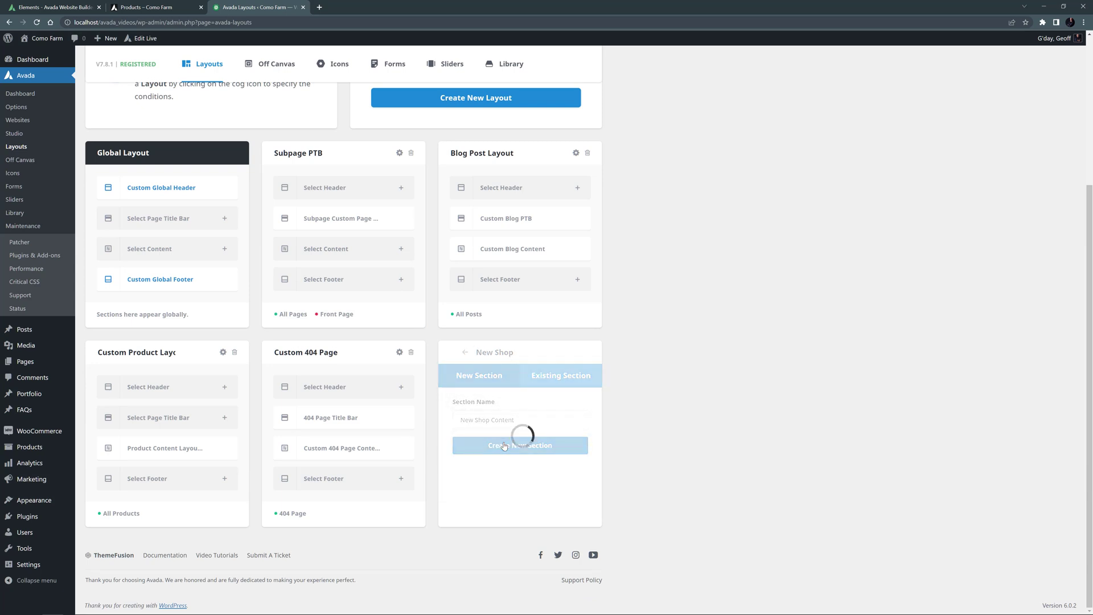
pyautogui.click(566, 449)
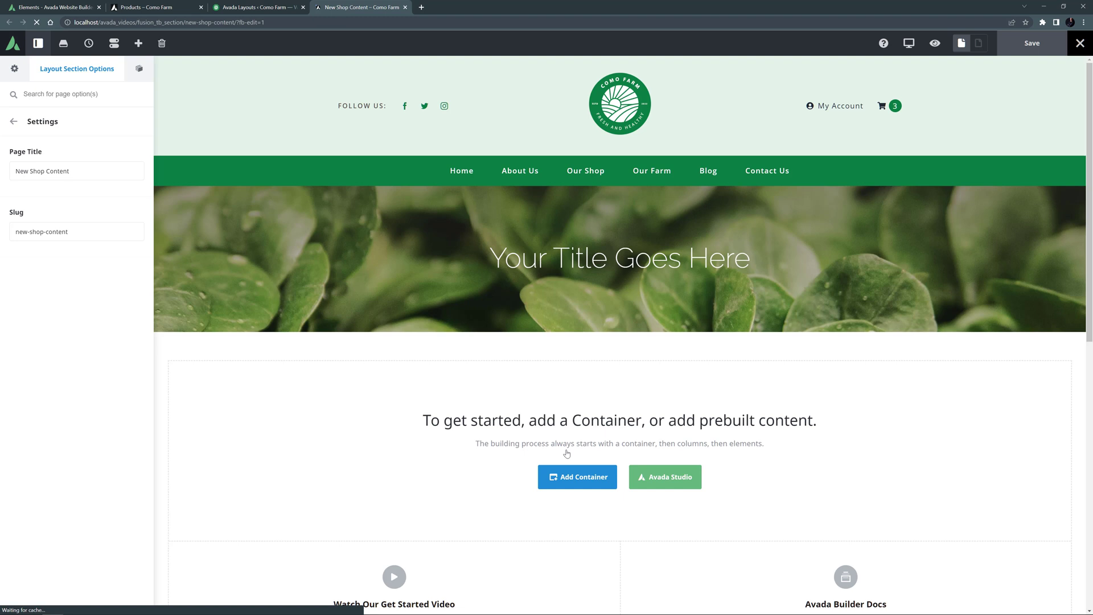
# Step: Set the section's top and bottom content padding to 0px
pyautogui.click(13, 121)
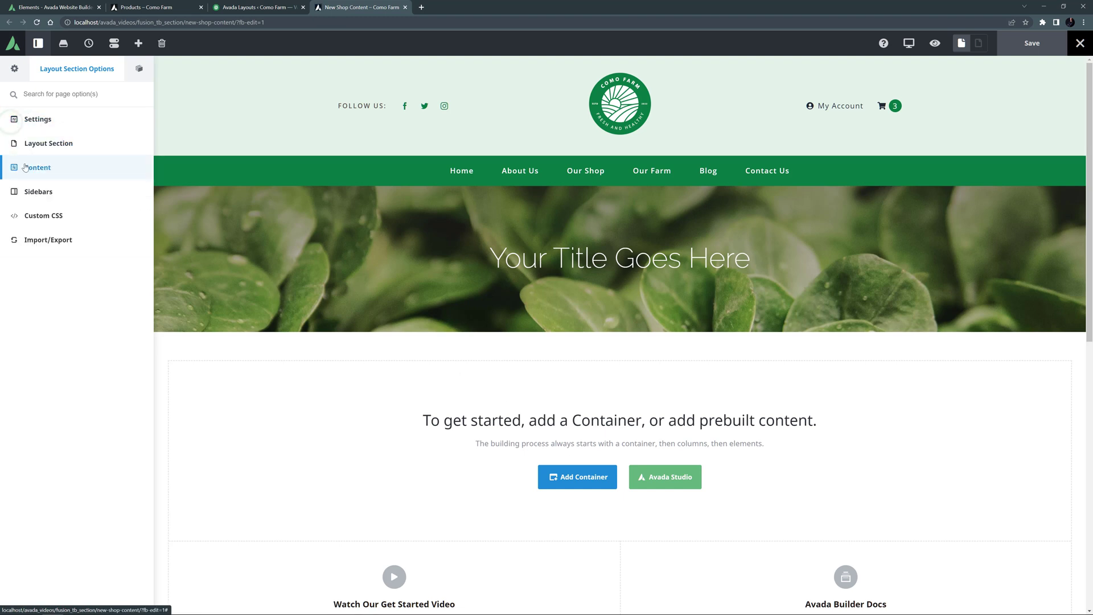
pyautogui.click(25, 167)
pyautogui.click(29, 292)
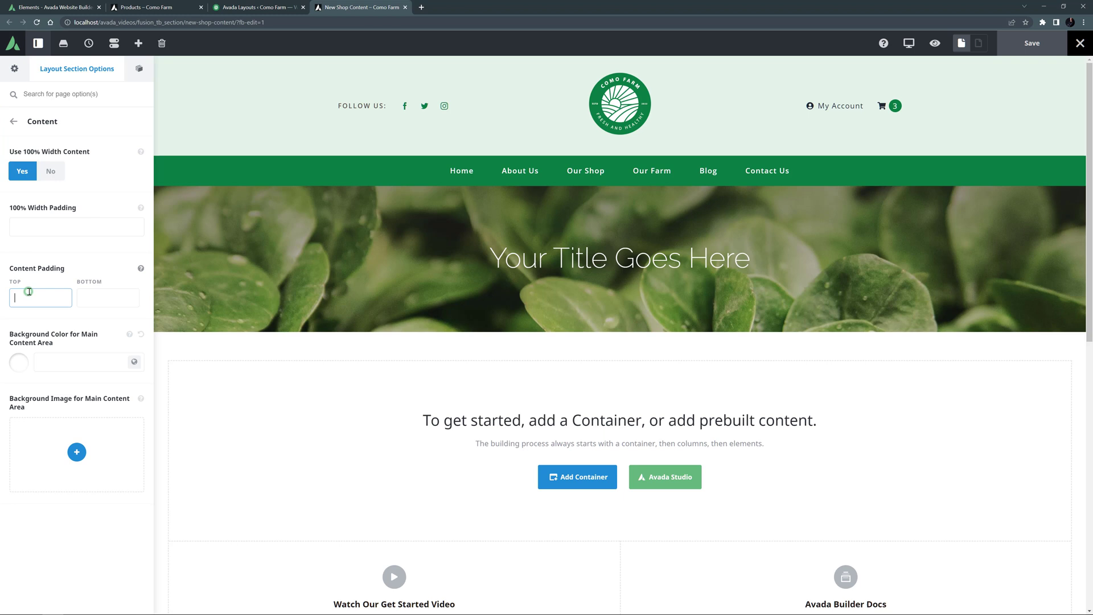
pyautogui.write('0px')
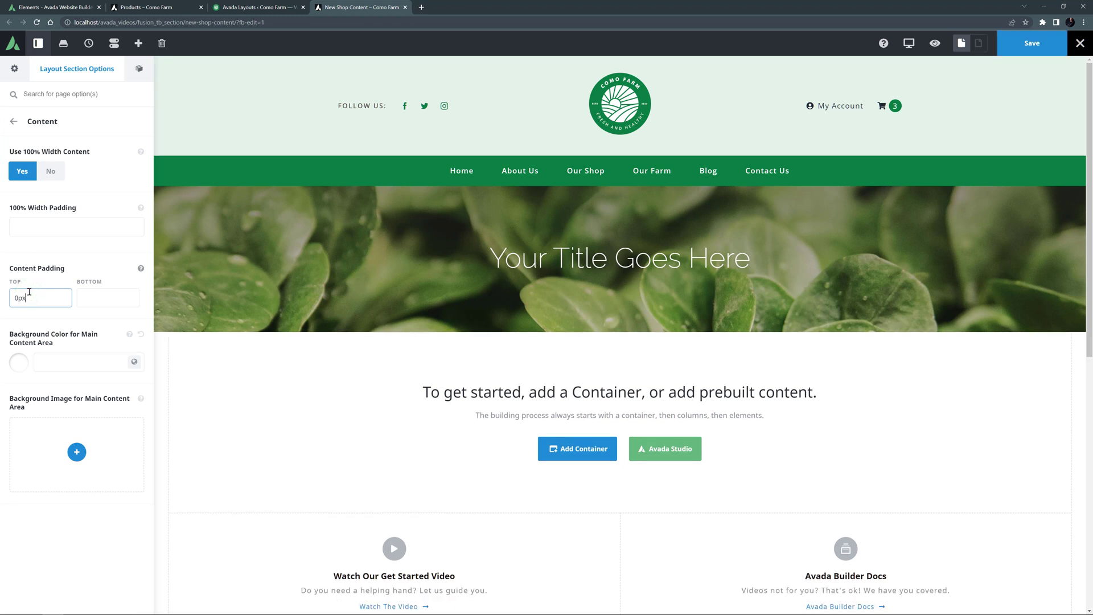
pyautogui.press('Tab')
pyautogui.write('0px')
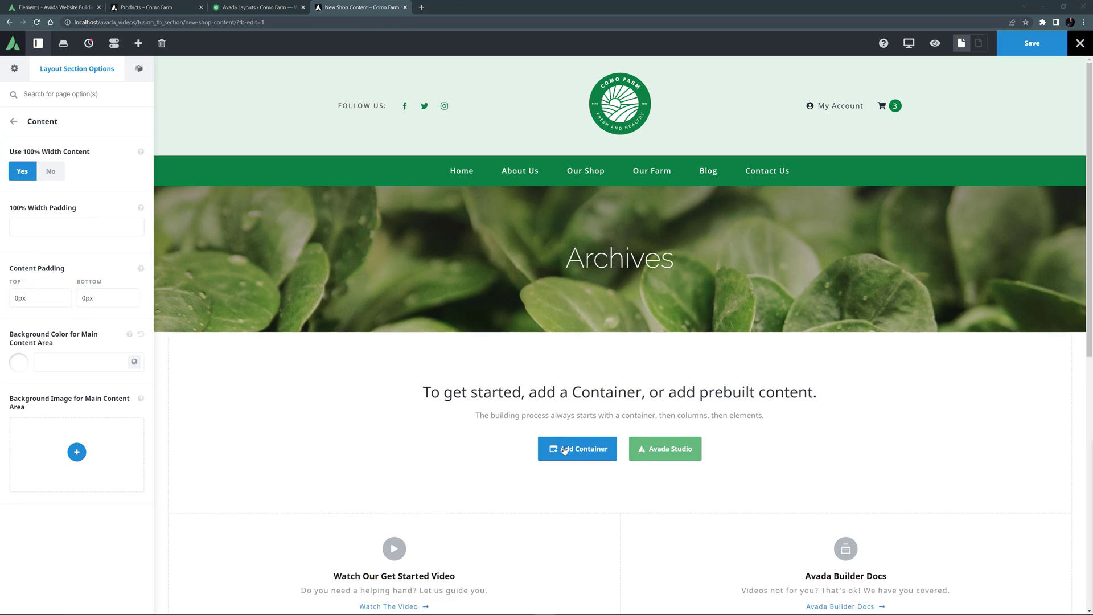
# Step: Add an empty container with a single 1/1 column
pyautogui.click(565, 449)
pyautogui.click(238, 160)
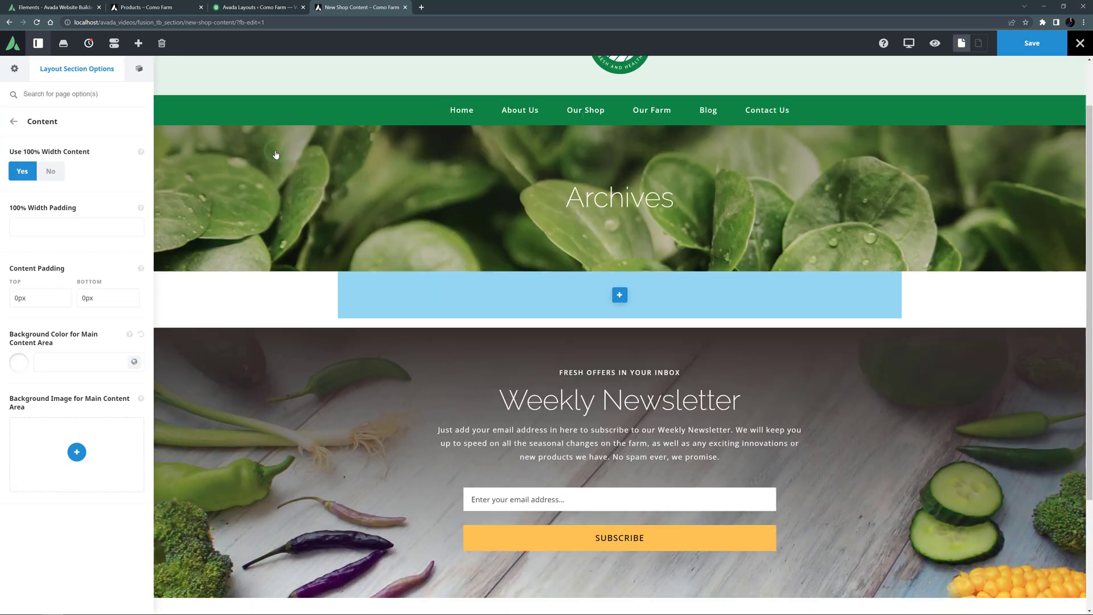
pyautogui.scroll(-3, 373, 205)
# Step: Copy the USP boxes container from the shop page into New Shop Content
pyautogui.scroll(5, 825, 278)
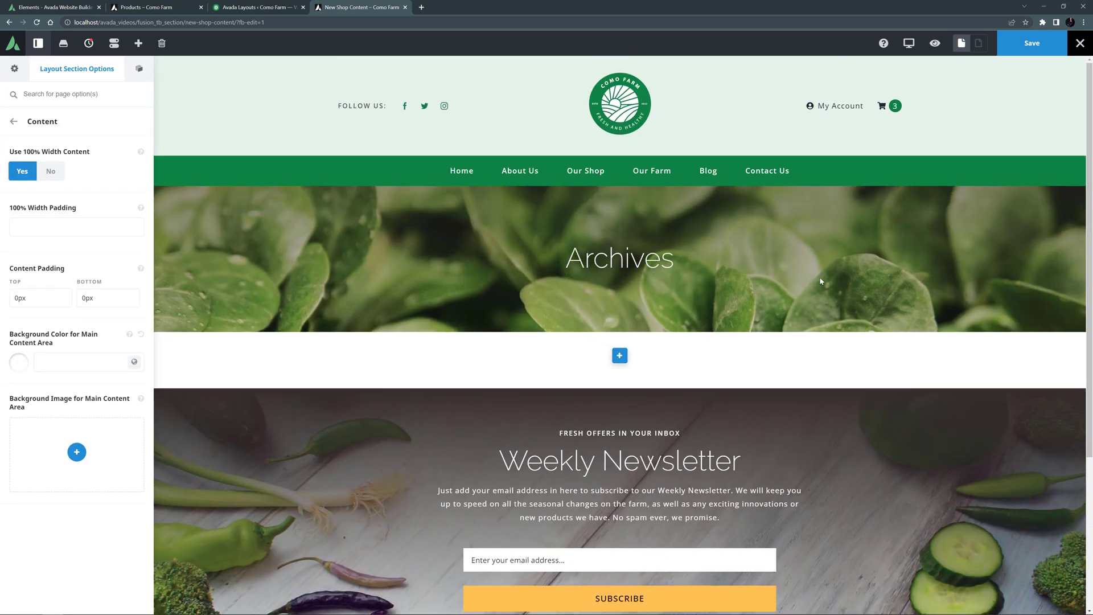
pyautogui.click(146, 7)
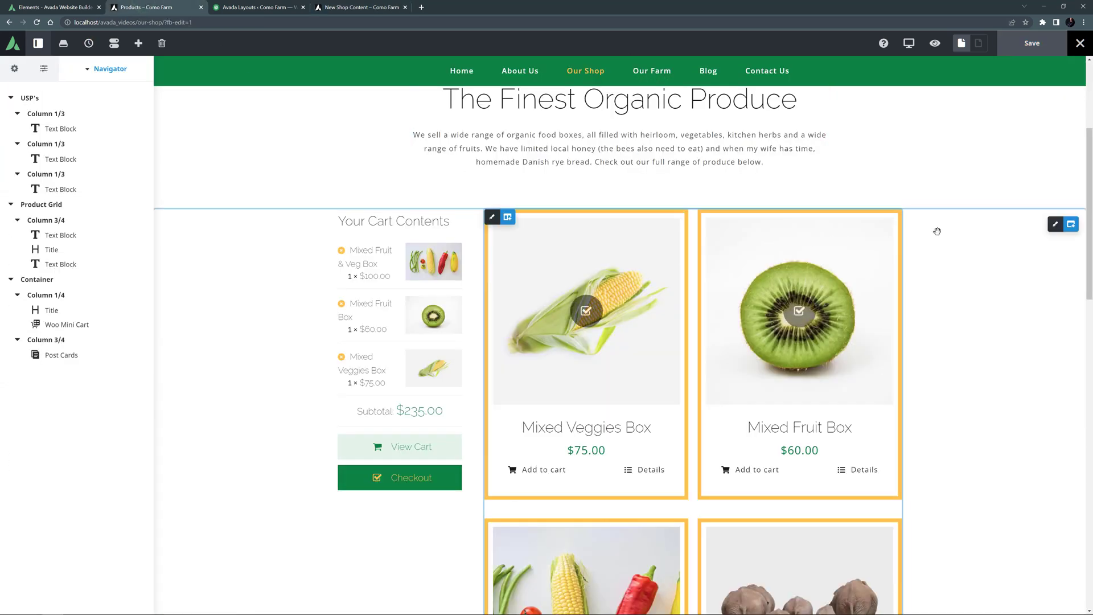
pyautogui.scroll(4, 968, 234)
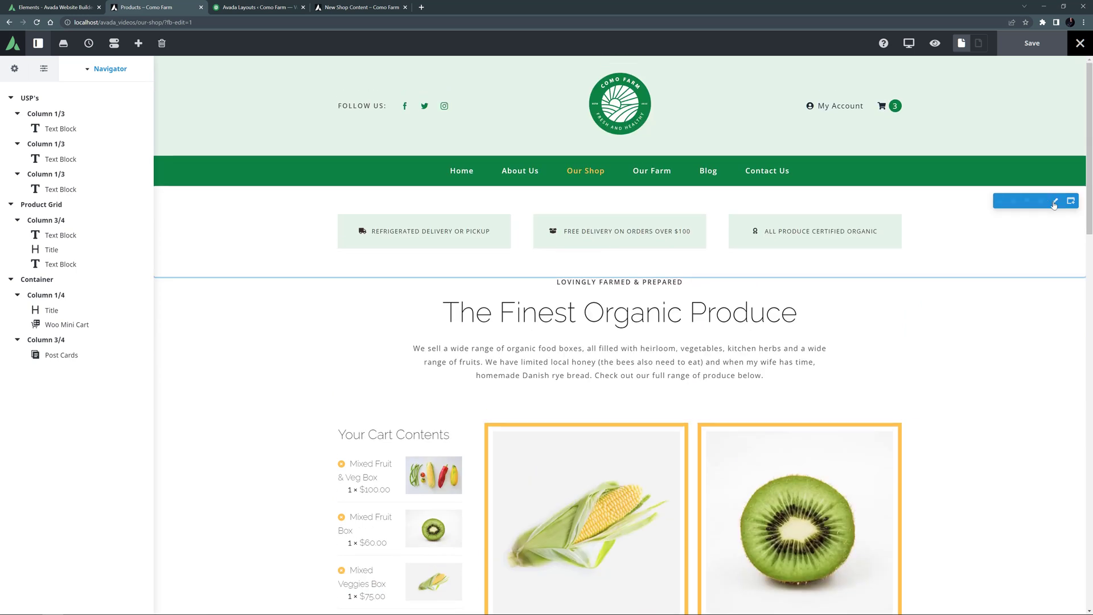
pyautogui.rightClick(1045, 200)
pyautogui.click(1048, 284)
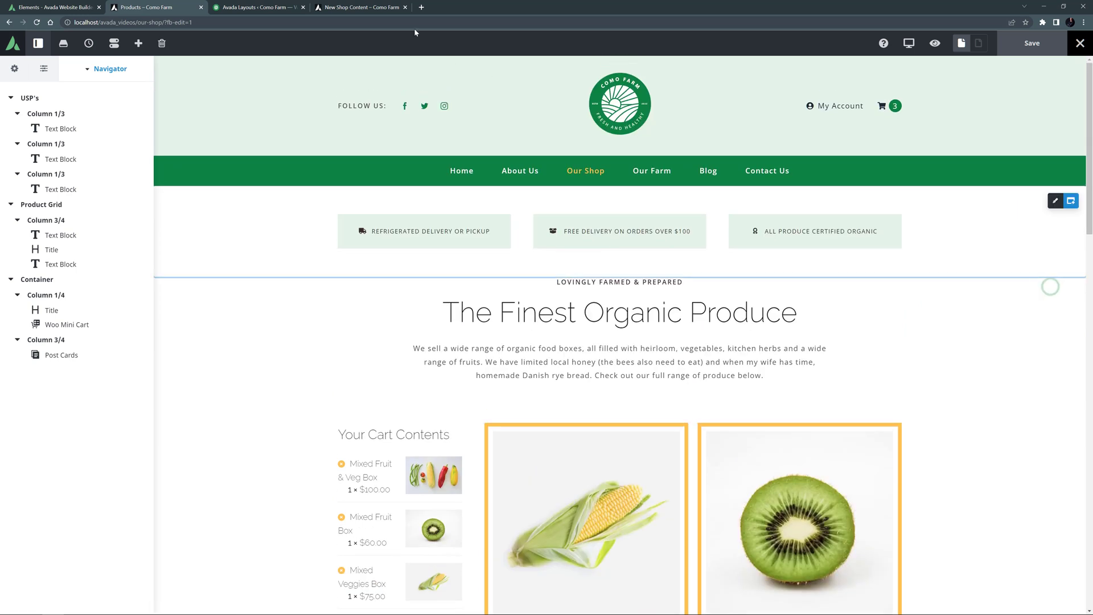
pyautogui.click(331, 7)
pyautogui.rightClick(1039, 345)
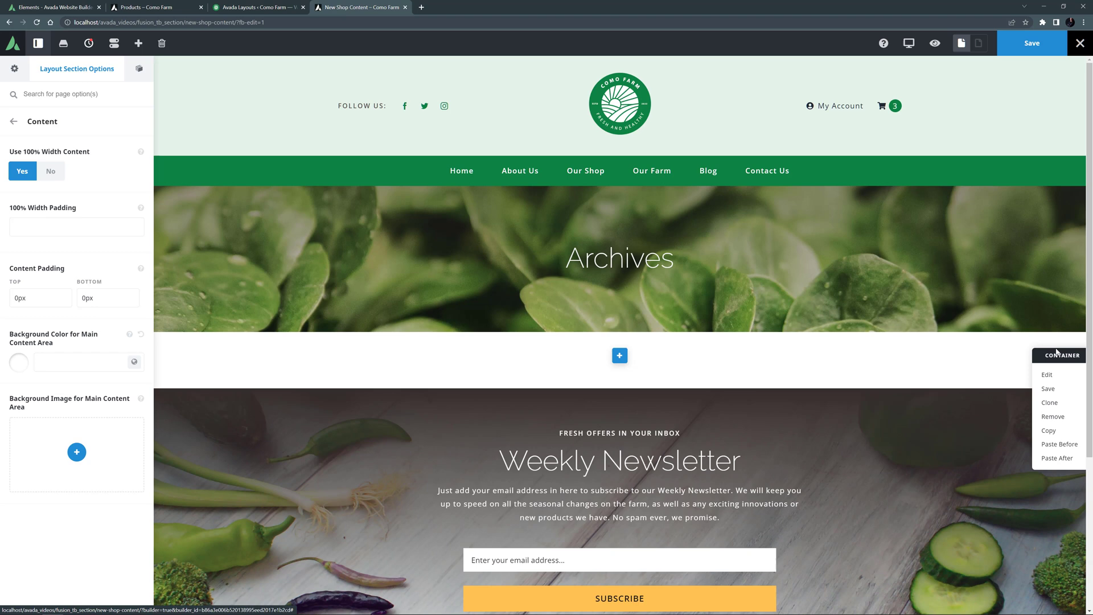
pyautogui.click(1060, 442)
# Step: Copy The Finest Organic Produce container and paste it below the USP boxes
pyautogui.click(146, 8)
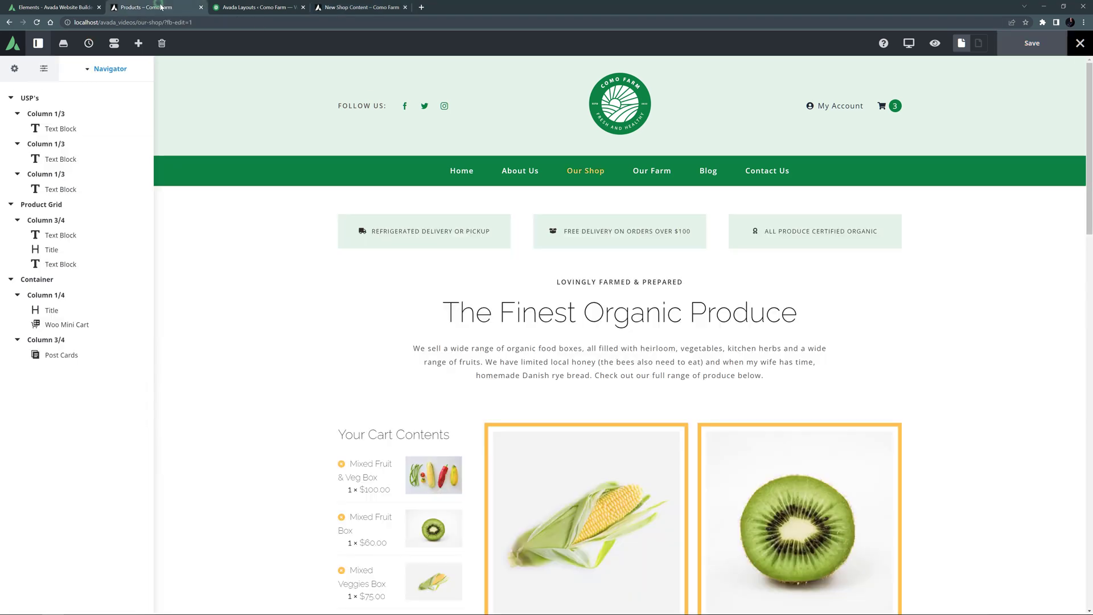
pyautogui.rightClick(1034, 293)
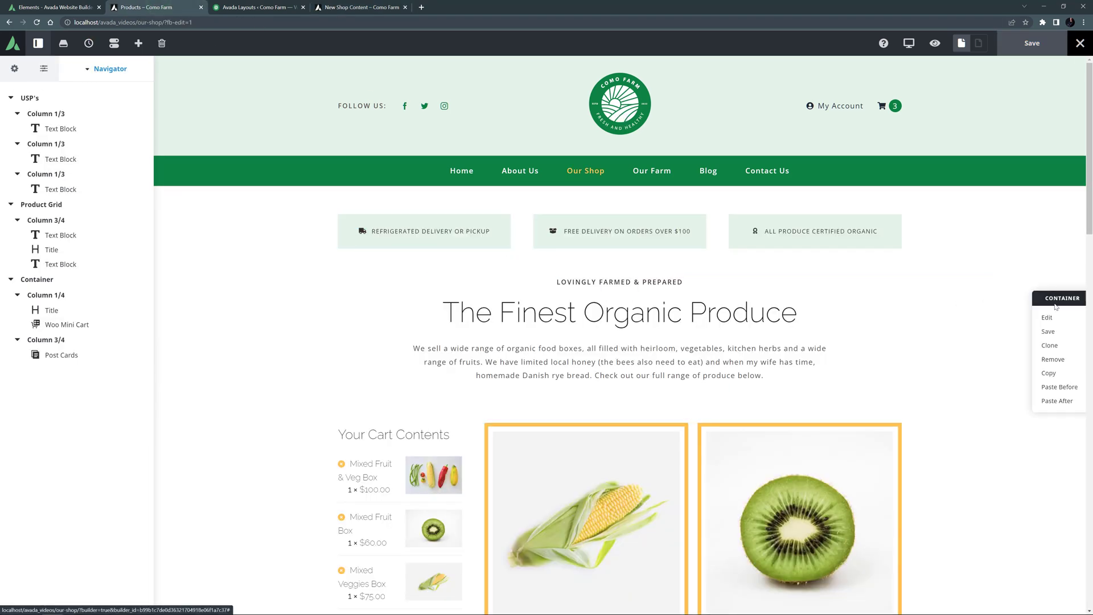
pyautogui.click(1050, 374)
pyautogui.click(360, 7)
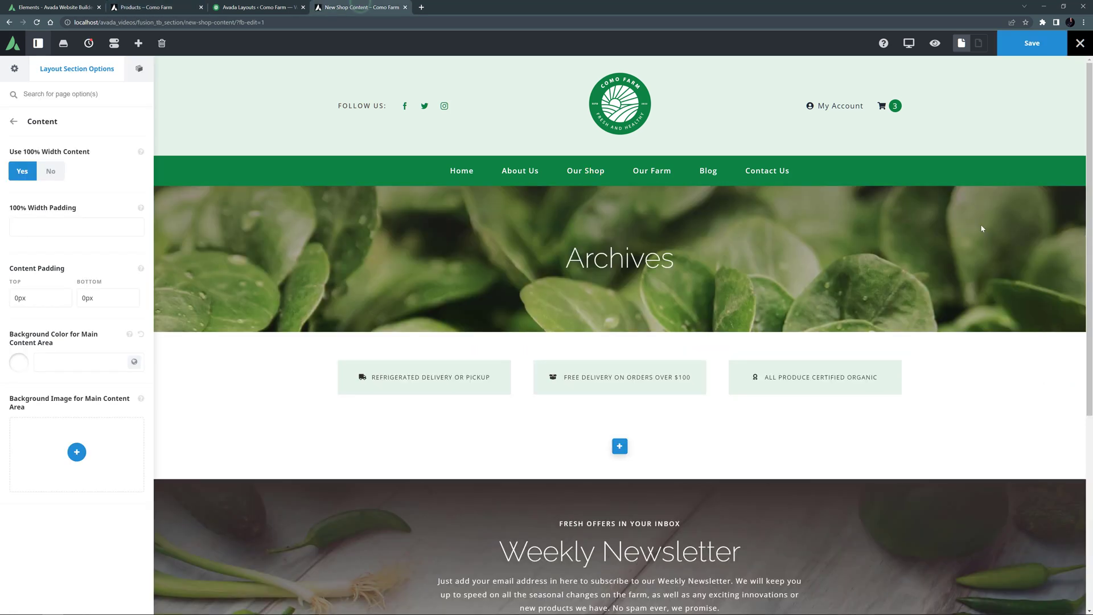
pyautogui.rightClick(1055, 353)
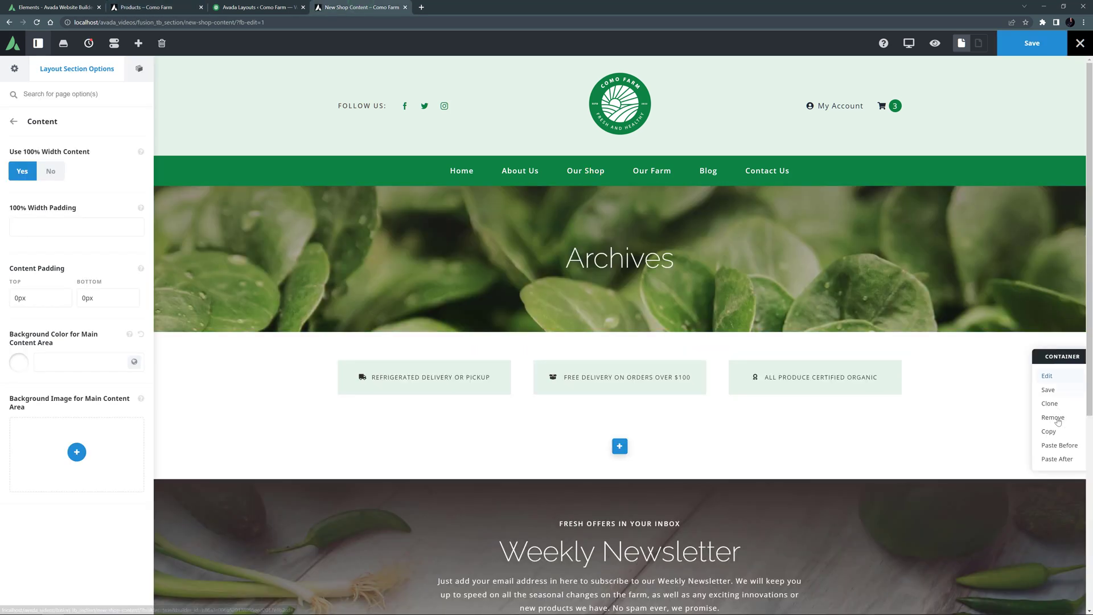
pyautogui.click(1056, 455)
# Step: Copy the cart and products container and paste it after the intro section
pyautogui.click(162, 11)
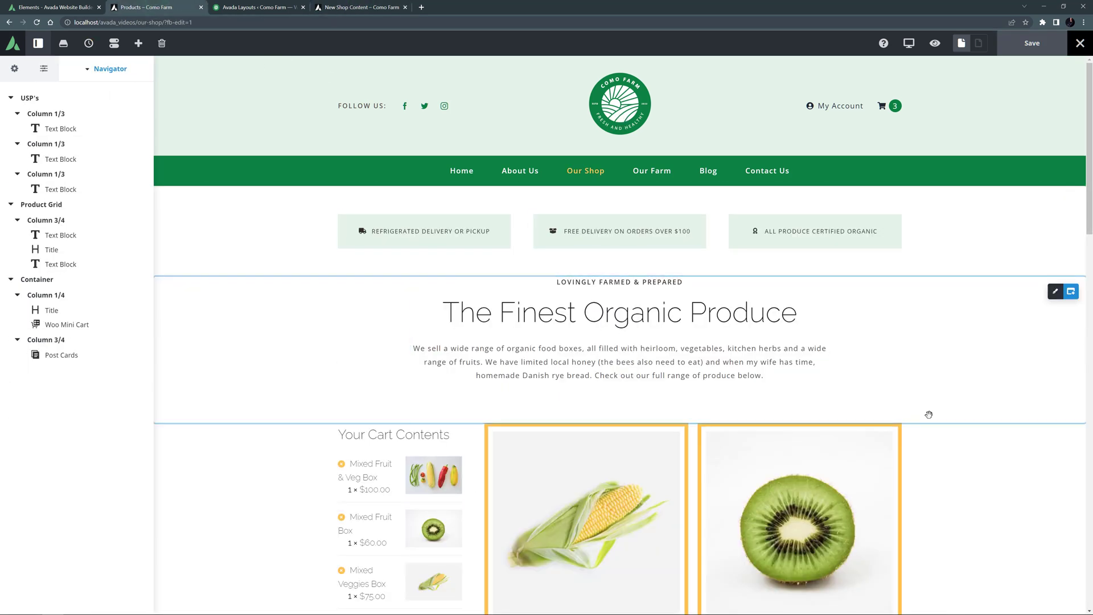
pyautogui.rightClick(1052, 440)
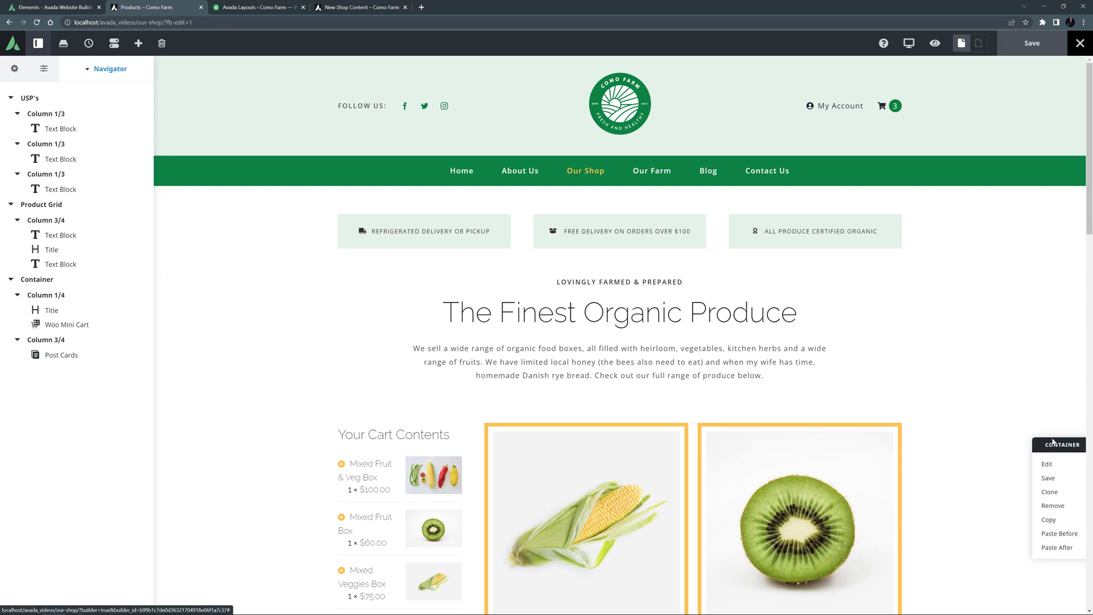
pyautogui.click(1054, 515)
pyautogui.click(317, 7)
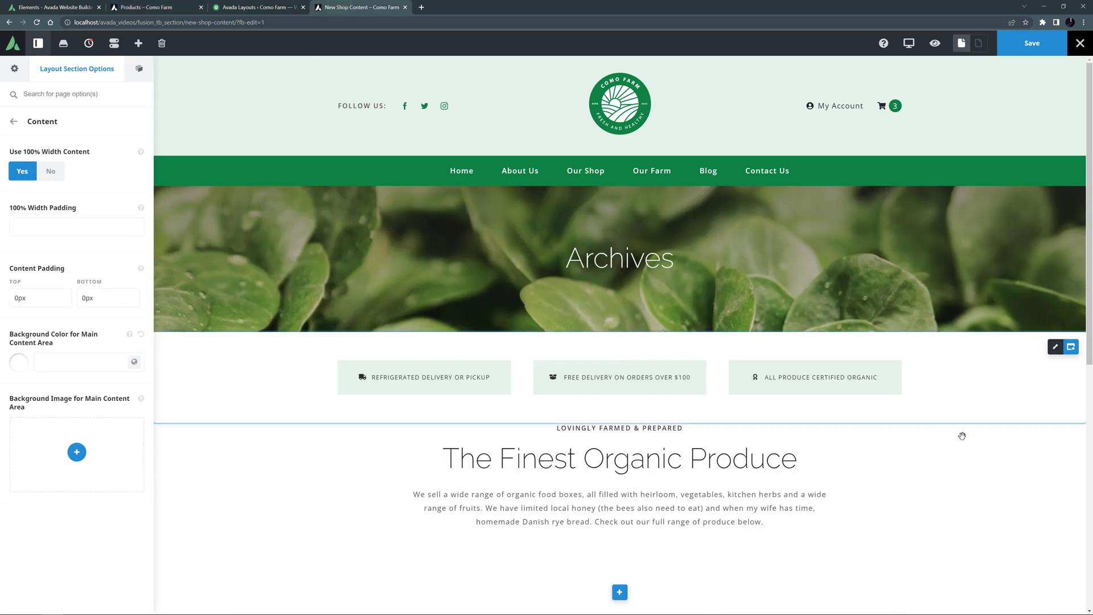
pyautogui.rightClick(1054, 439)
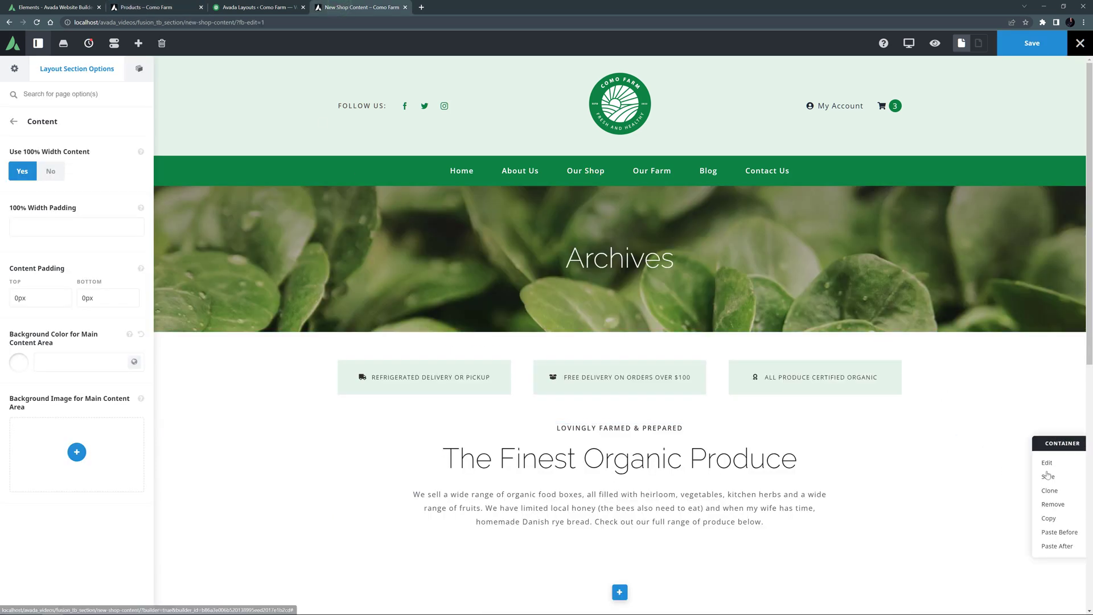
pyautogui.click(1048, 540)
# Step: Delete the leftover empty container
pyautogui.scroll(-8, 1019, 506)
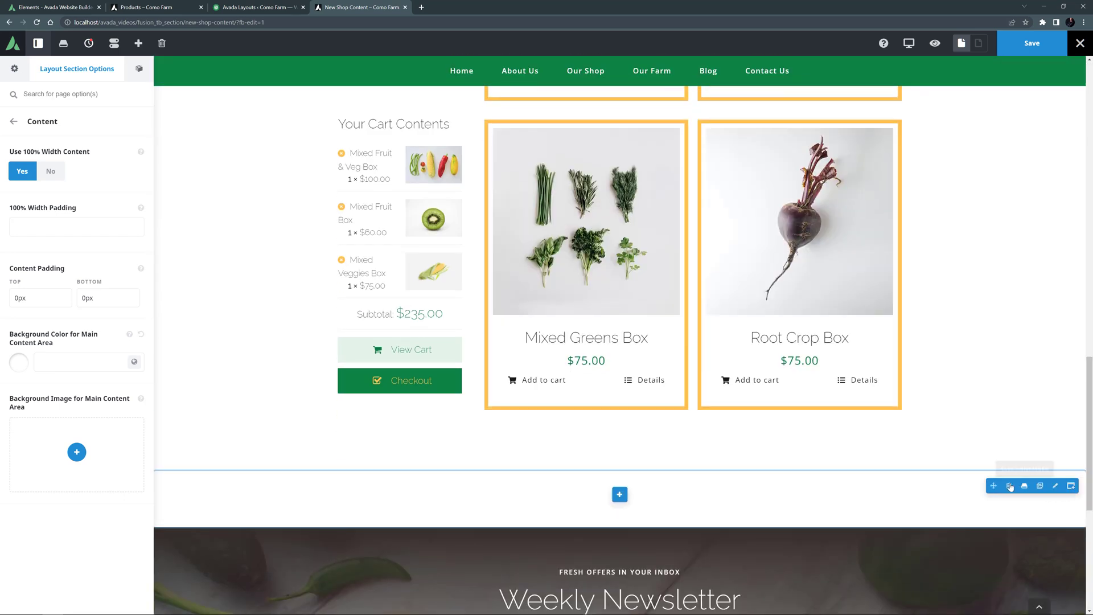
pyautogui.click(991, 485)
pyautogui.scroll(8, 975, 396)
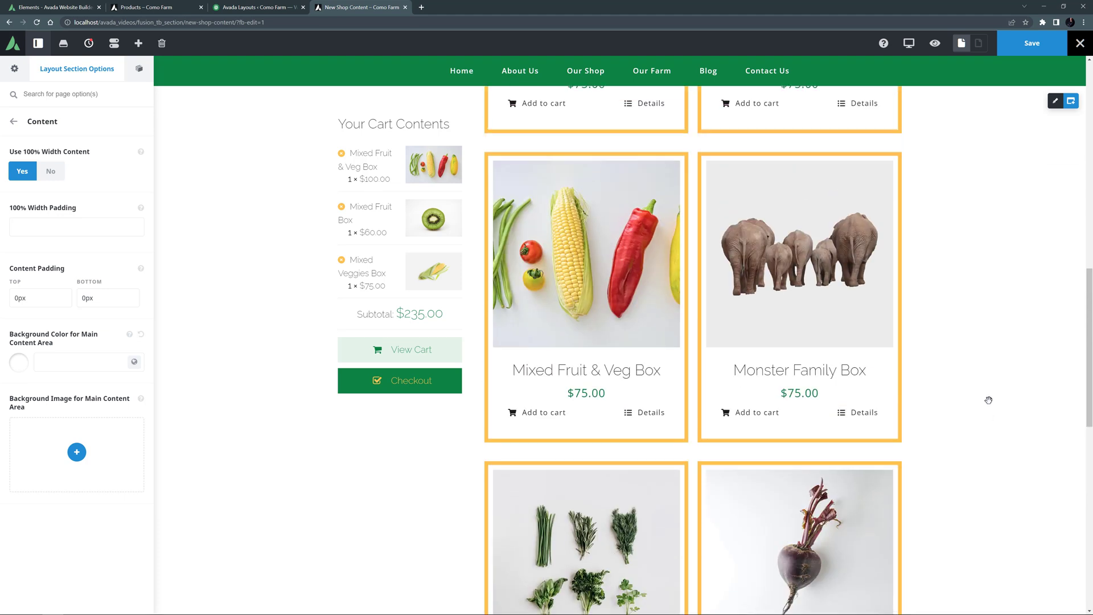
pyautogui.scroll(3, 990, 402)
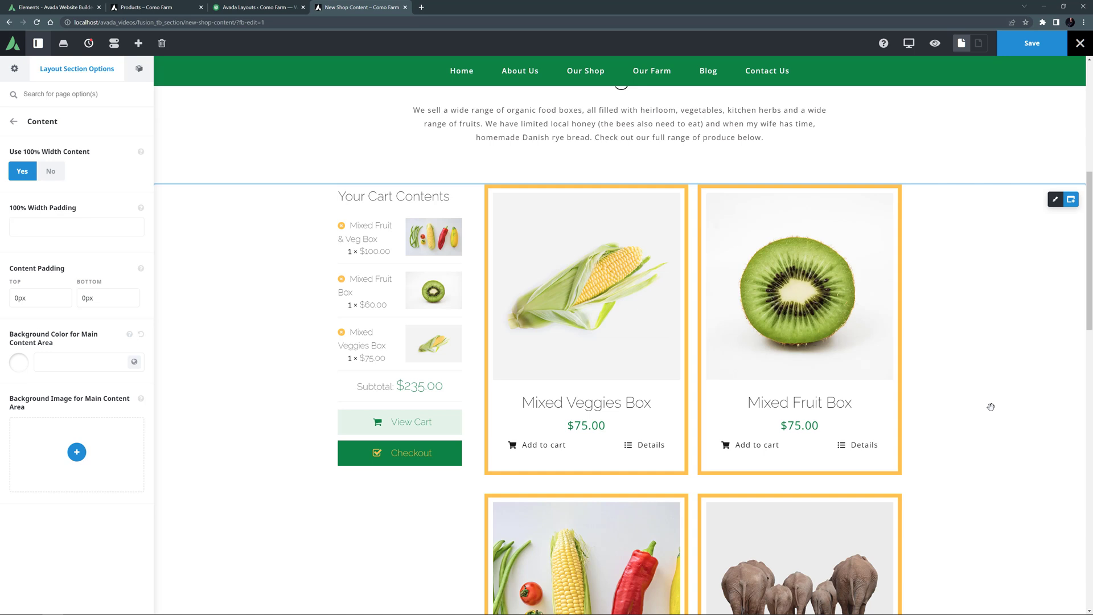
# Step: Preview the layout section's dynamic content as Archives with Product as the archive type
pyautogui.click(14, 122)
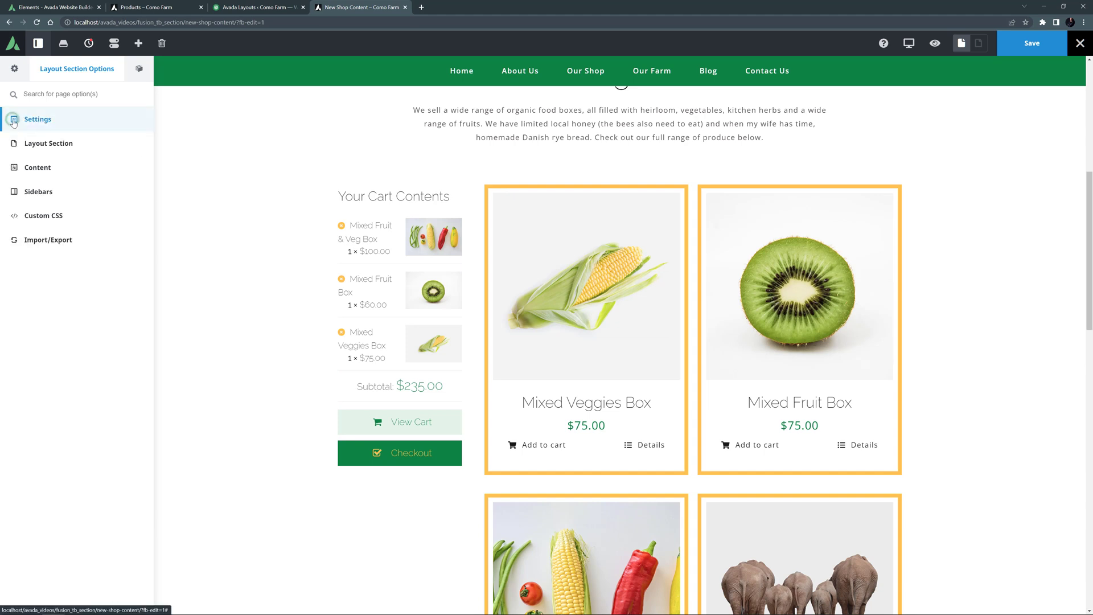
pyautogui.click(26, 147)
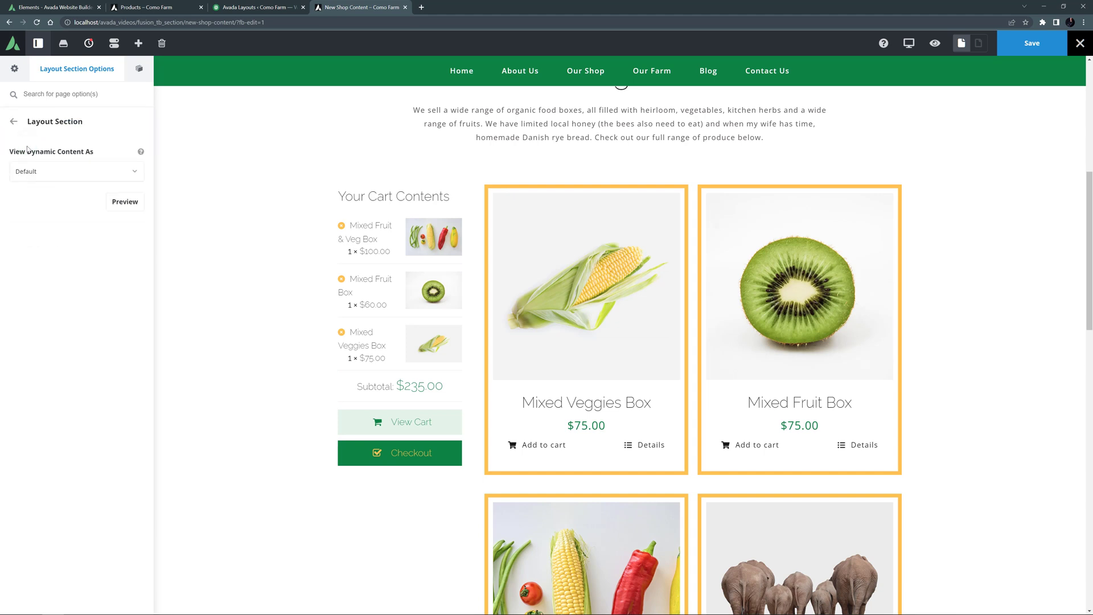
pyautogui.click(25, 172)
pyautogui.scroll(-2, 32, 203)
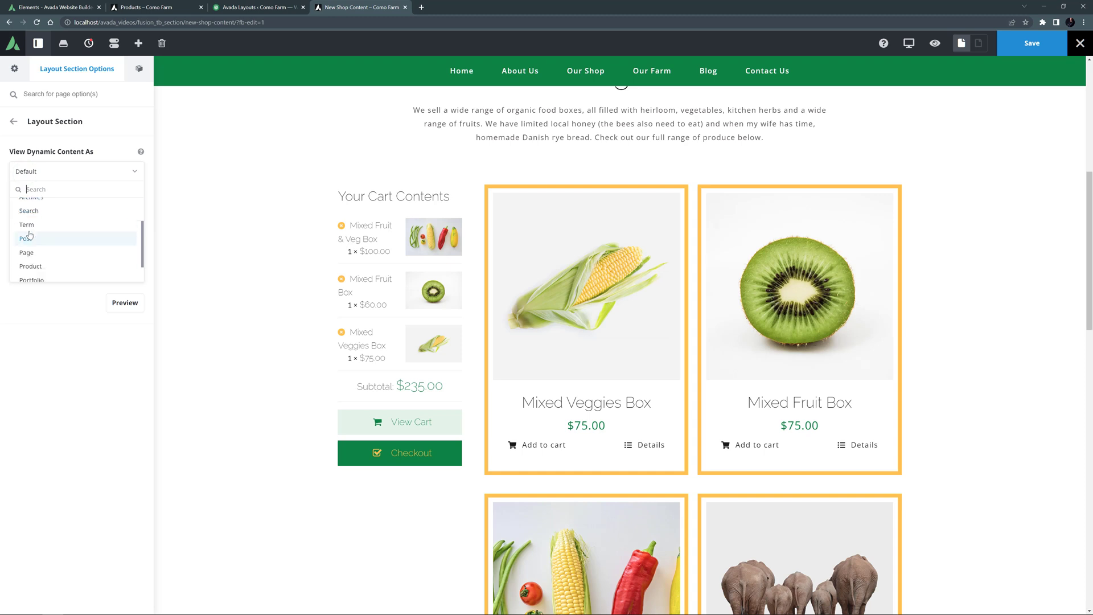
pyautogui.click(32, 203)
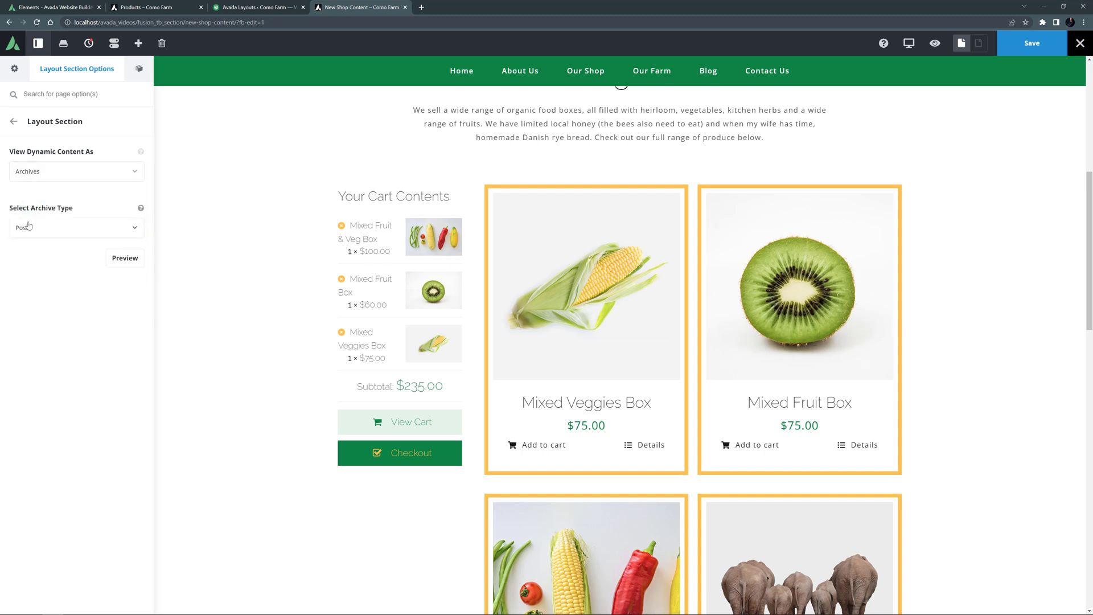
pyautogui.click(28, 224)
pyautogui.click(27, 266)
pyautogui.click(118, 259)
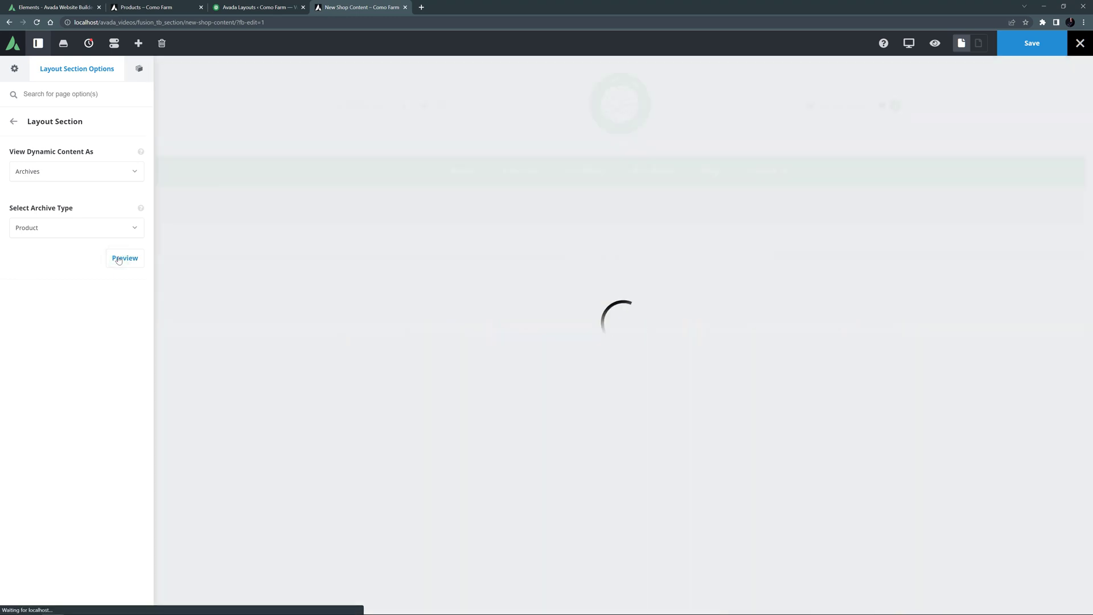
pyautogui.scroll(-7, 290, 387)
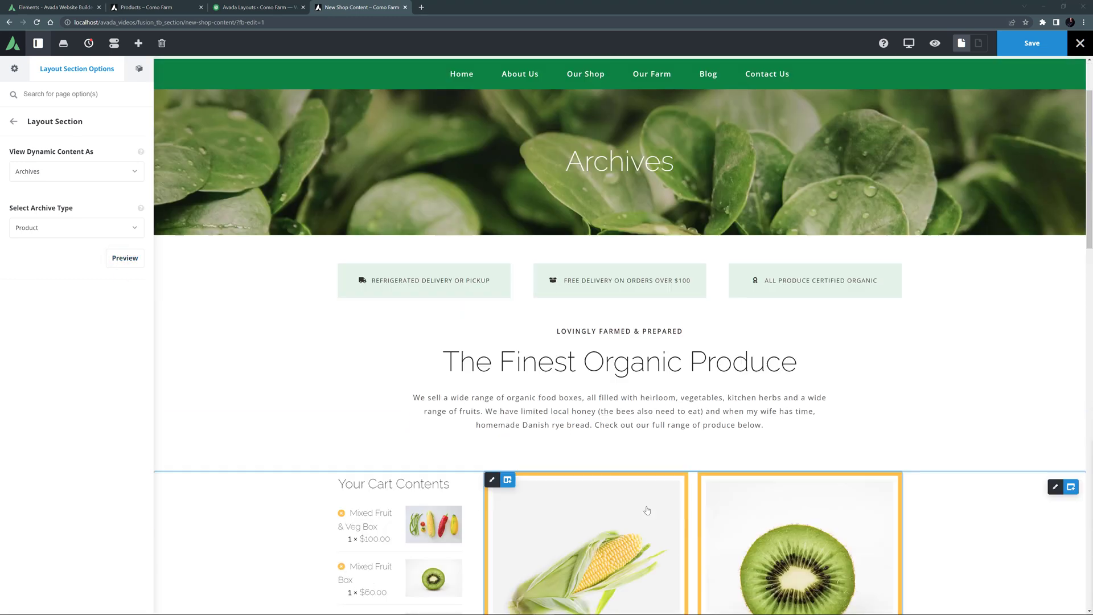
# Step: Replace the Post Cards grid with a Post Card Archives element using the Products card
pyautogui.click(729, 603)
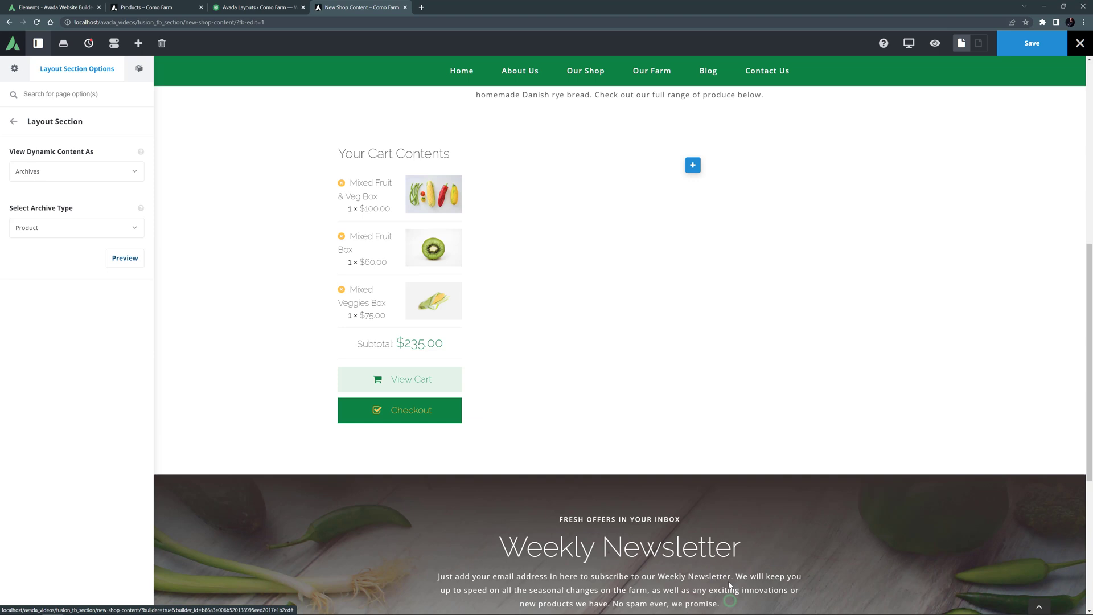
pyautogui.click(693, 165)
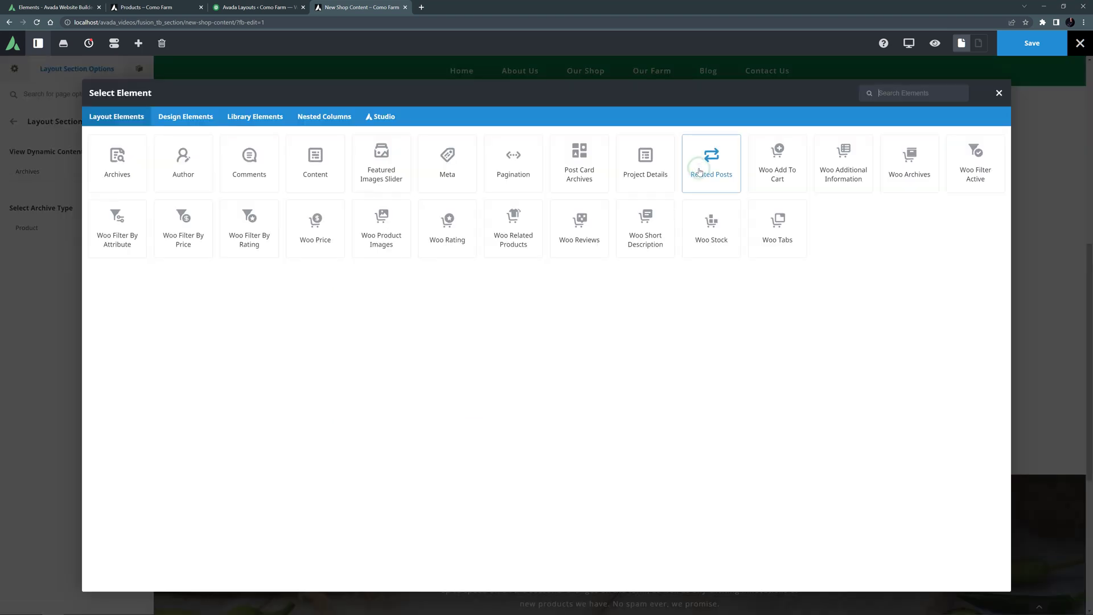
pyautogui.click(587, 176)
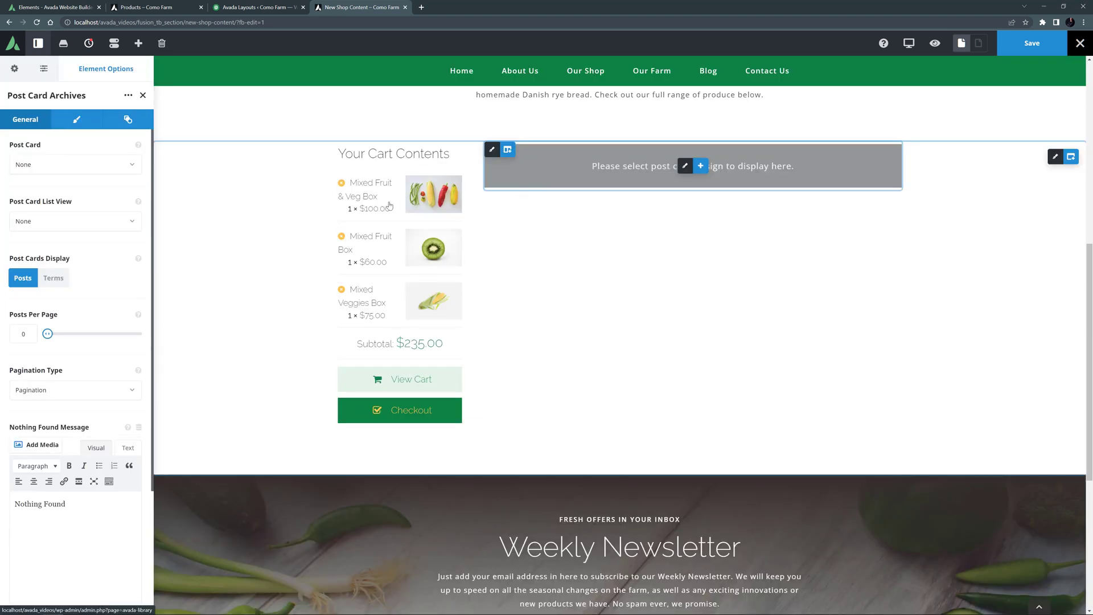
pyautogui.click(55, 173)
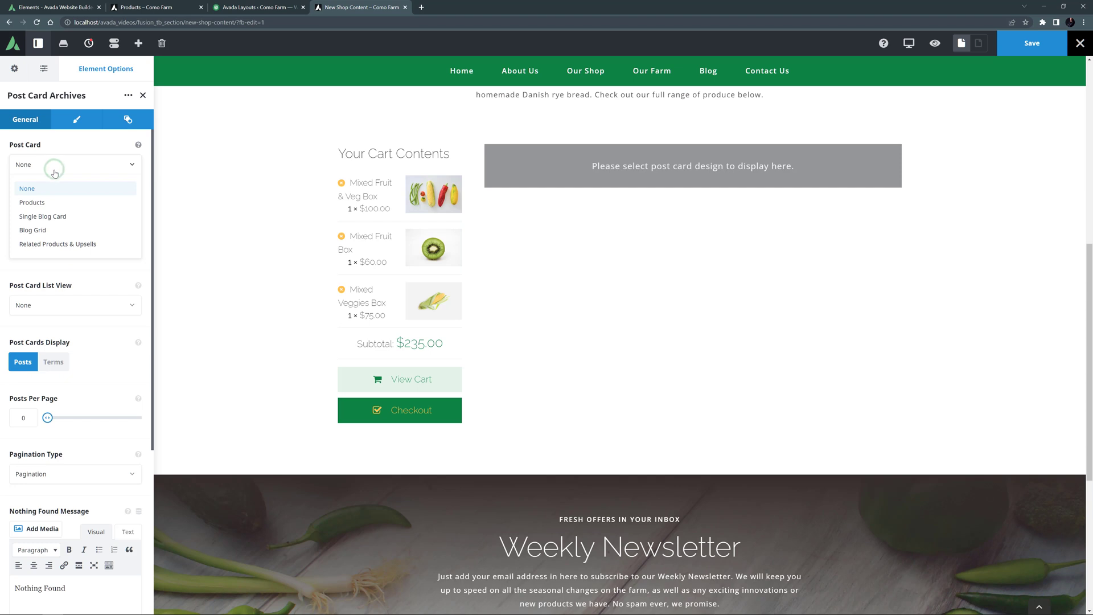
pyautogui.click(48, 203)
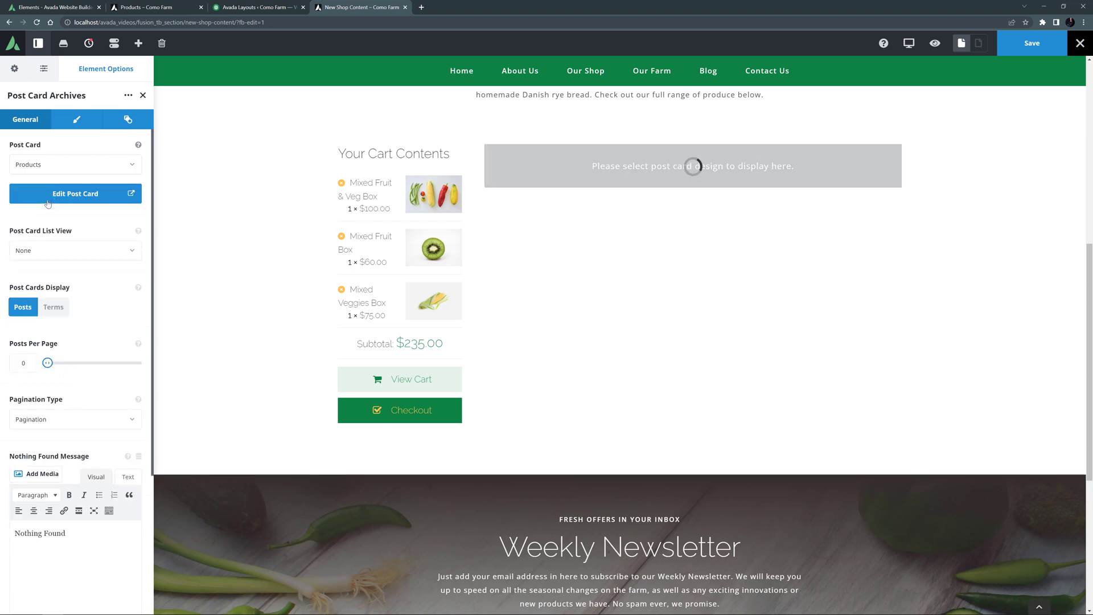
# Step: Set the archive's cards to stretch alignment in 2 columns
pyautogui.click(76, 119)
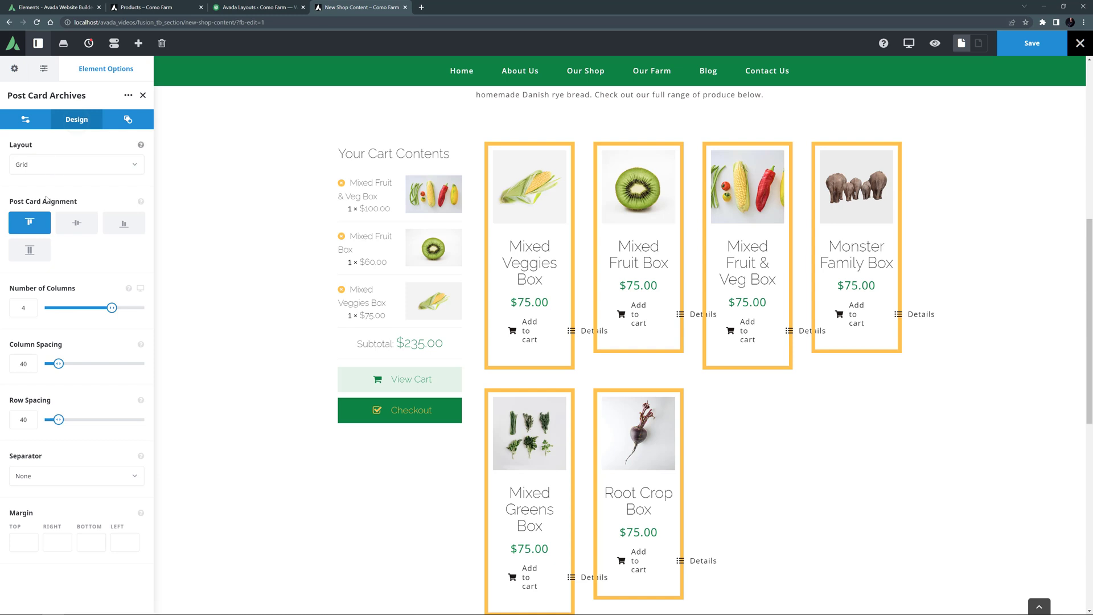
pyautogui.click(29, 249)
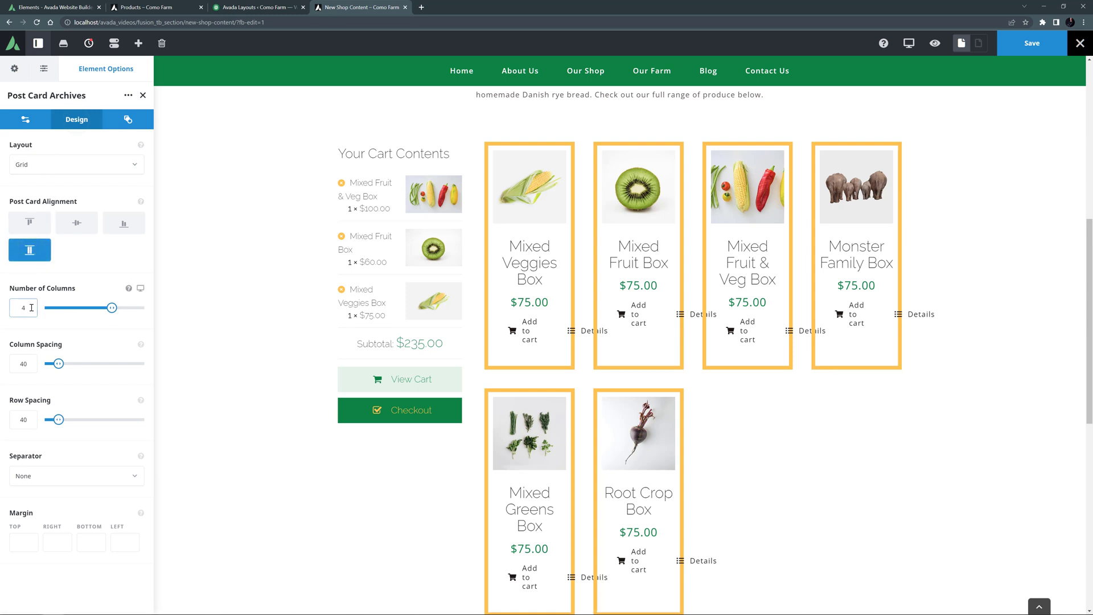
pyautogui.doubleClick(31, 307)
pyautogui.write('2')
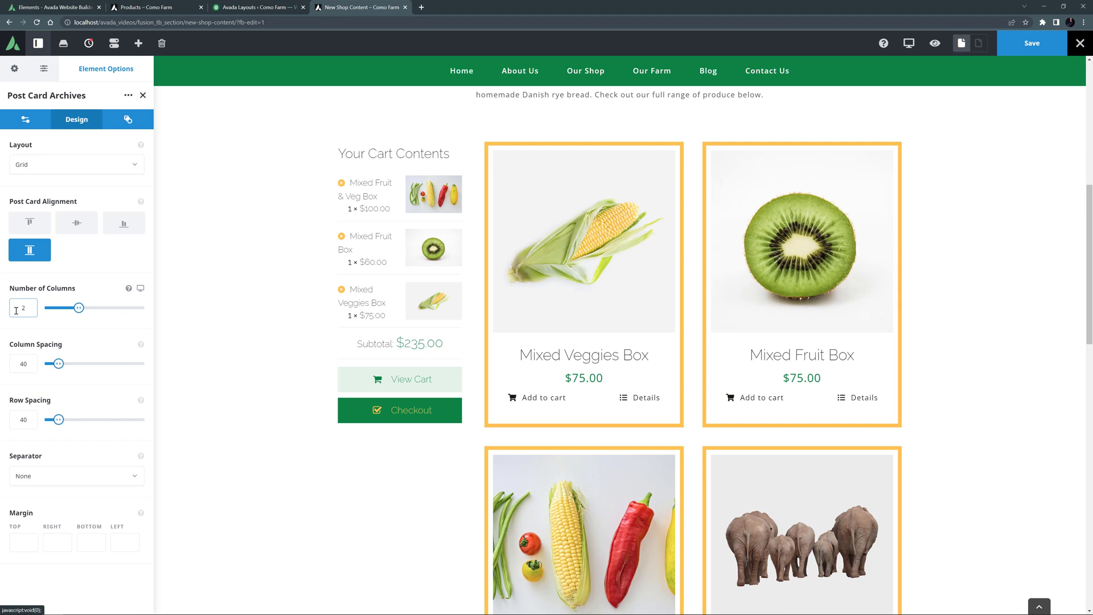
# Step: Duplicate the cart title below the Checkout button and retitle it 'Filter Our Products'
pyautogui.click(393, 160)
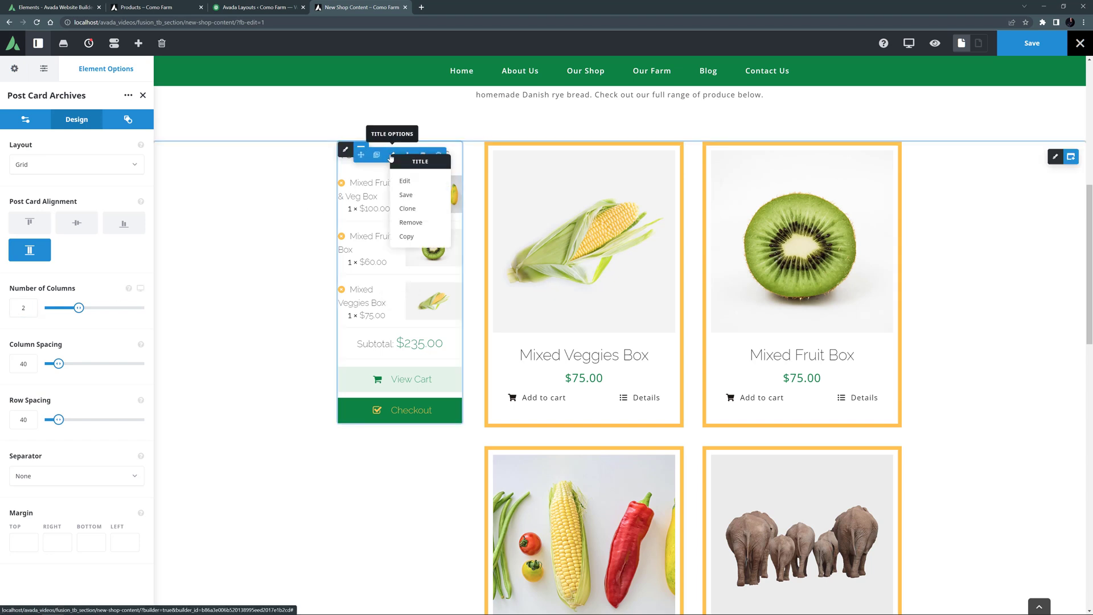
pyautogui.click(410, 208)
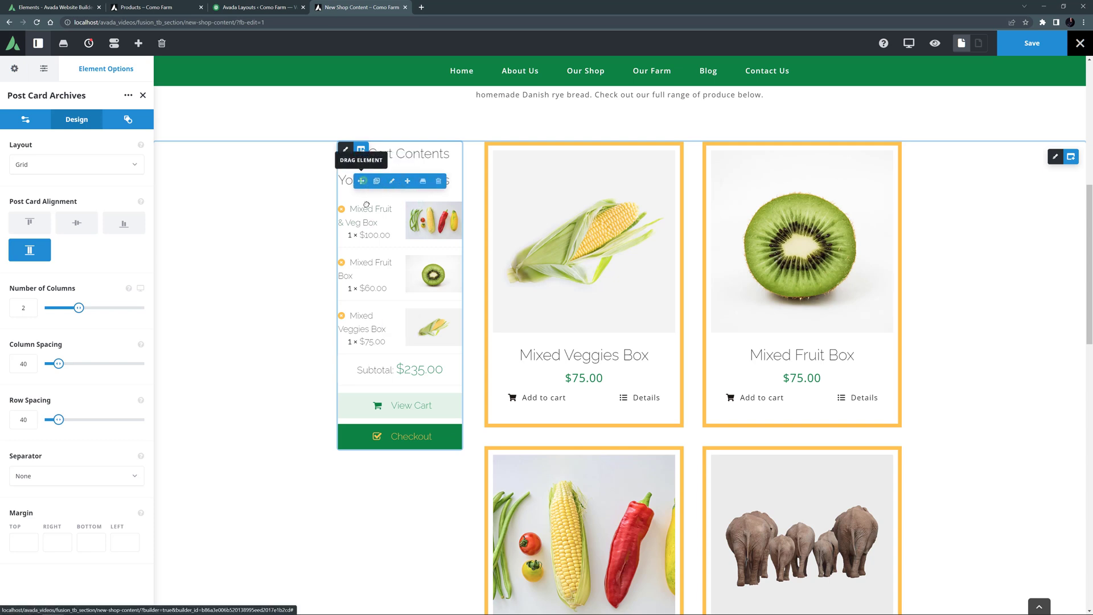
pyautogui.moveTo(359, 178); pyautogui.dragTo(378, 454)
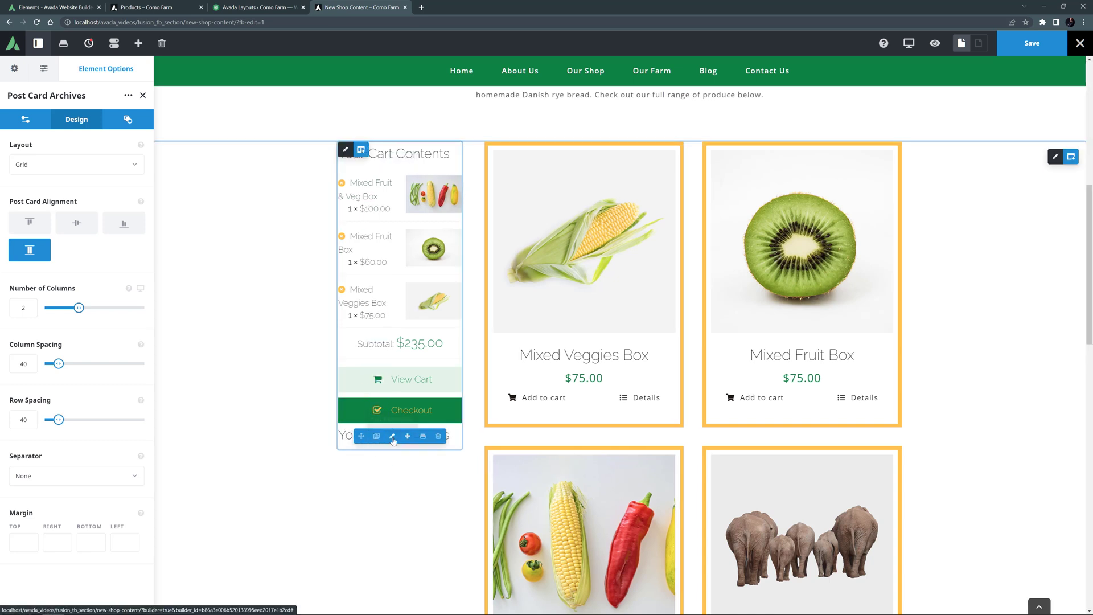
pyautogui.click(393, 435)
pyautogui.moveTo(15, 277); pyautogui.dragTo(85, 279)
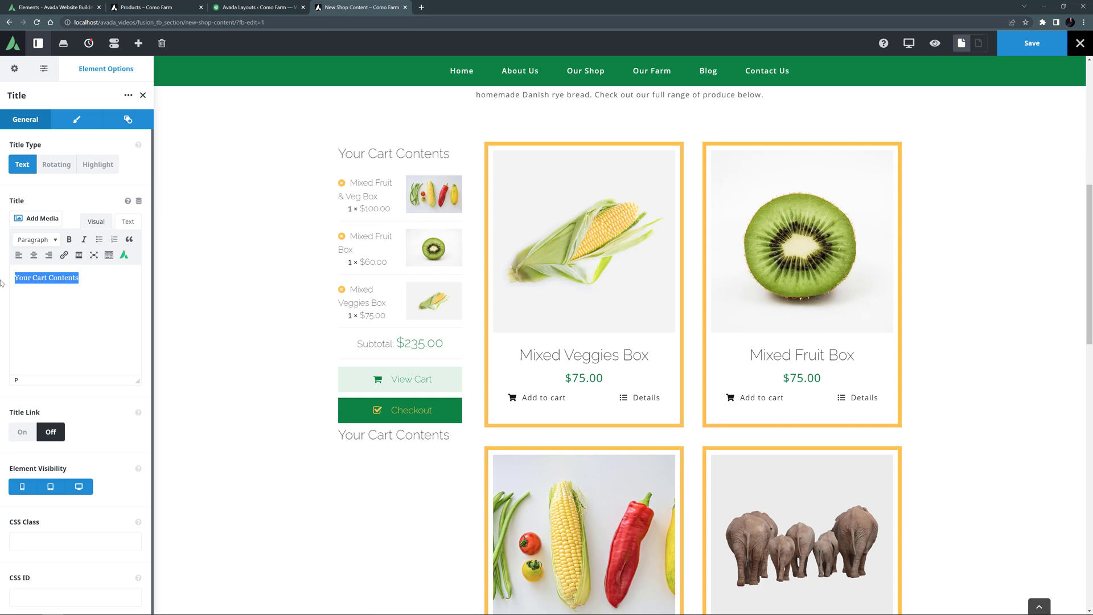
pyautogui.write('Filter Our Products')
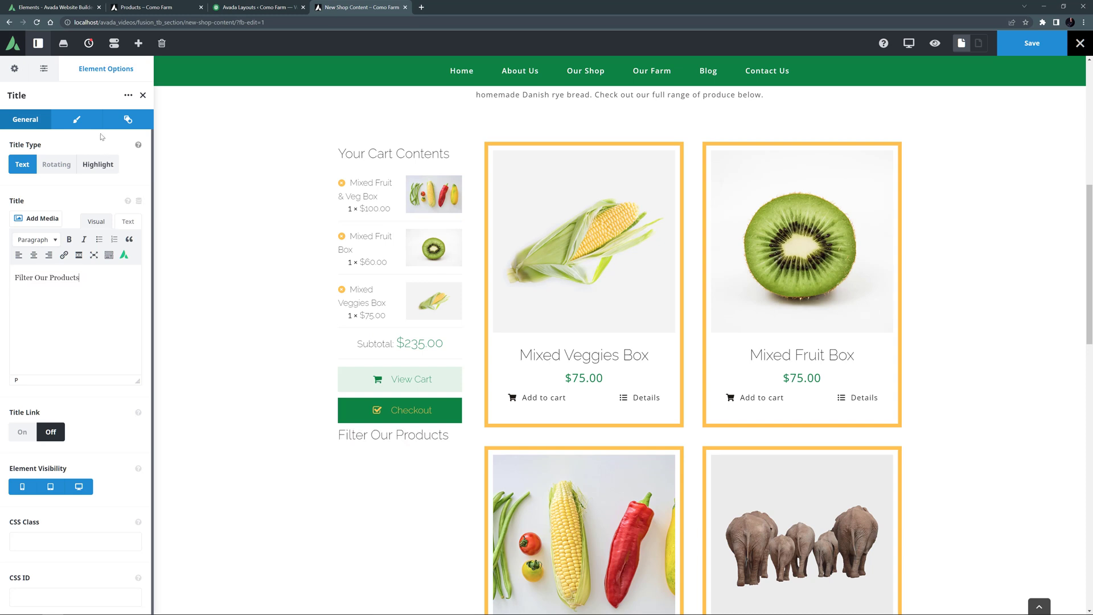
# Step: Give the Filter Our Products heading a 50px top margin
pyautogui.click(77, 119)
pyautogui.click(18, 533)
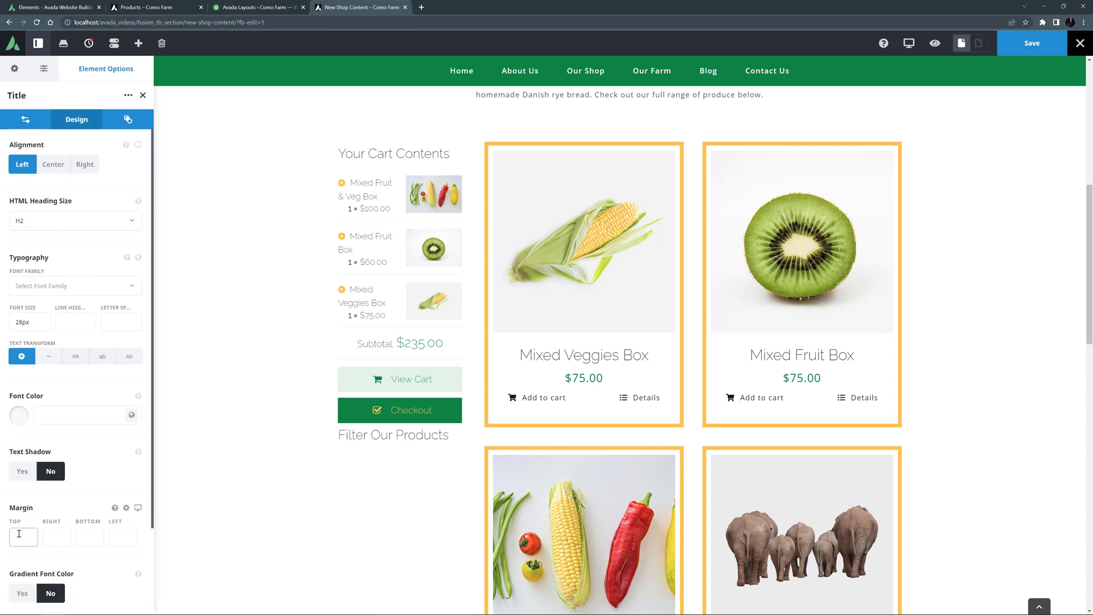
pyautogui.write('50px')
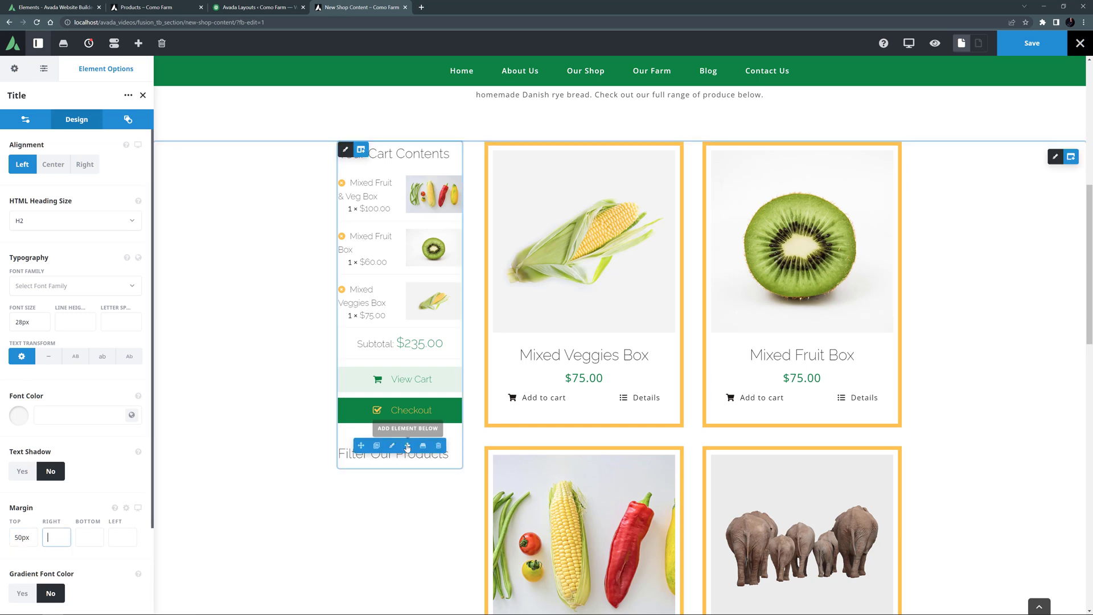
# Step: Add a Woo Filter Active element below the heading with a 22px title font size
pyautogui.click(407, 448)
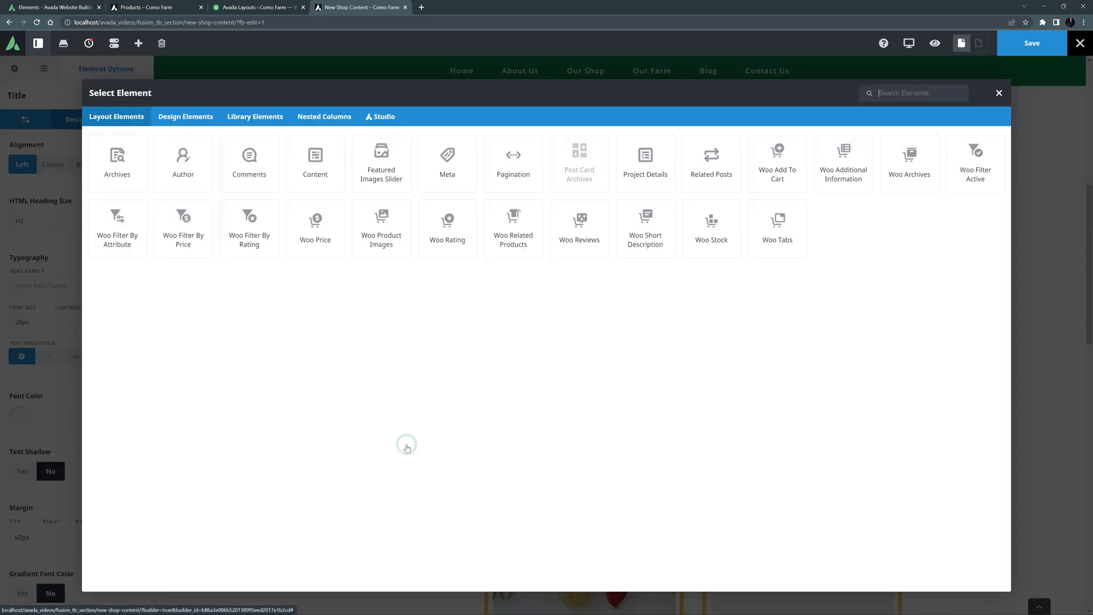
pyautogui.click(958, 167)
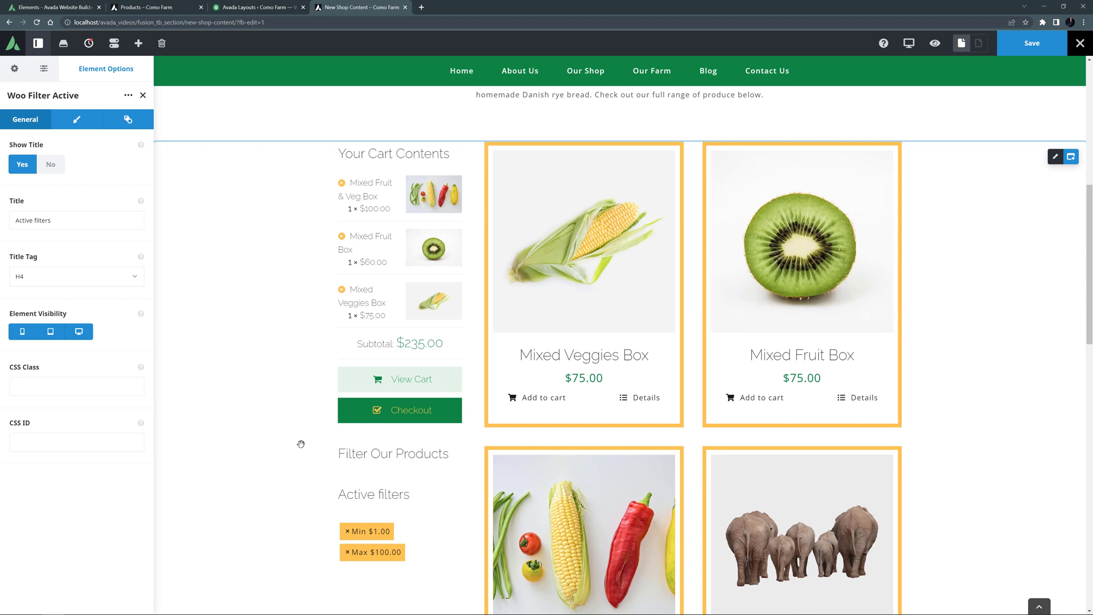
pyautogui.click(76, 119)
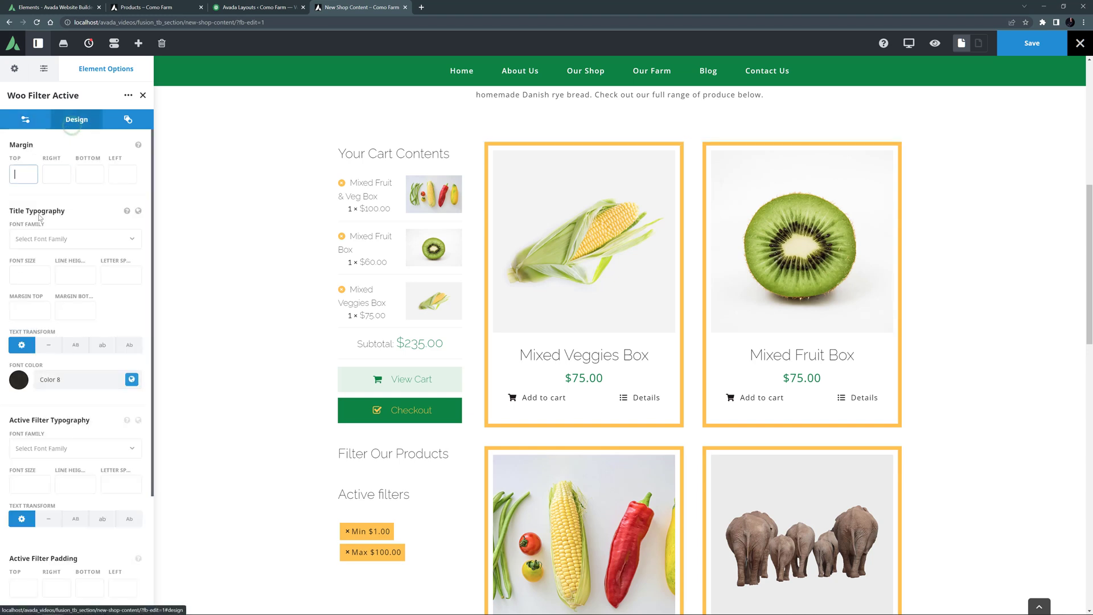
pyautogui.click(22, 276)
pyautogui.write('22px')
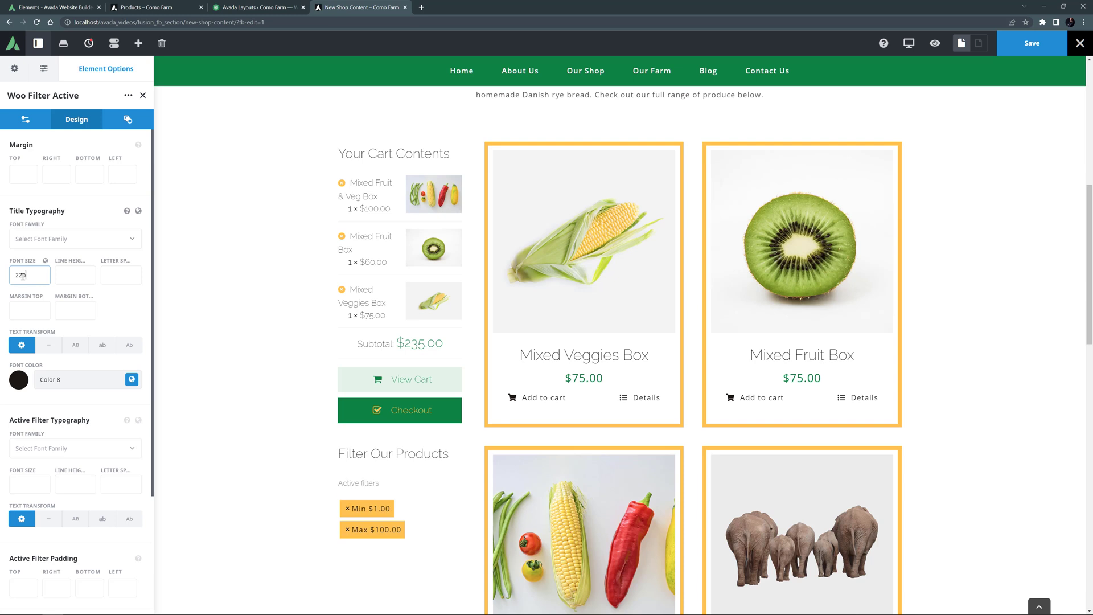
pyautogui.press('Tab')
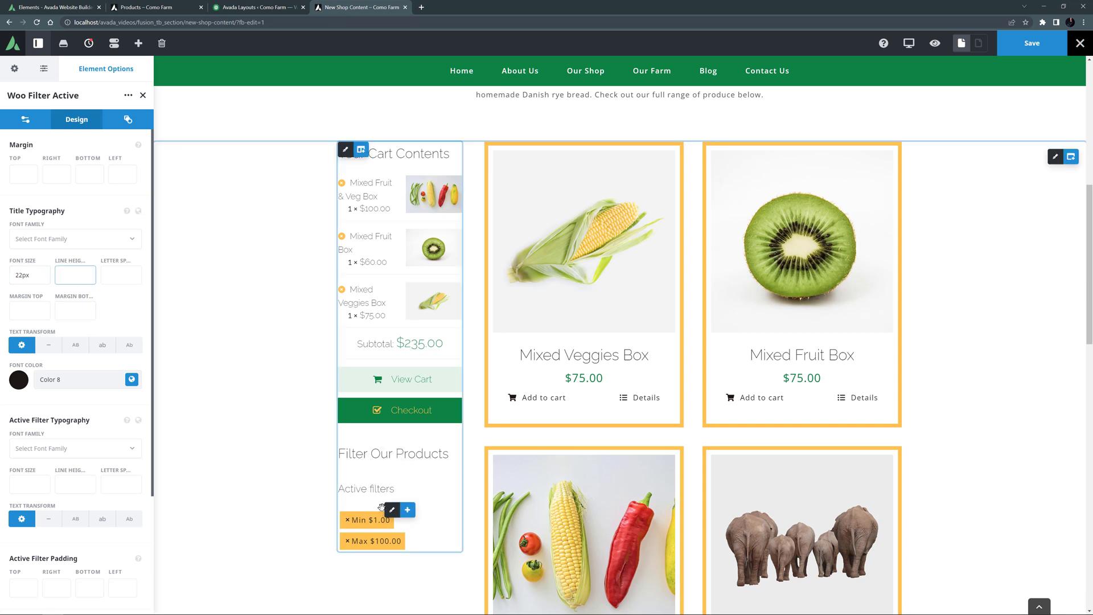
# Step: Add a Woo Filter By Price element under Active filters with a 22px title font size
pyautogui.click(415, 511)
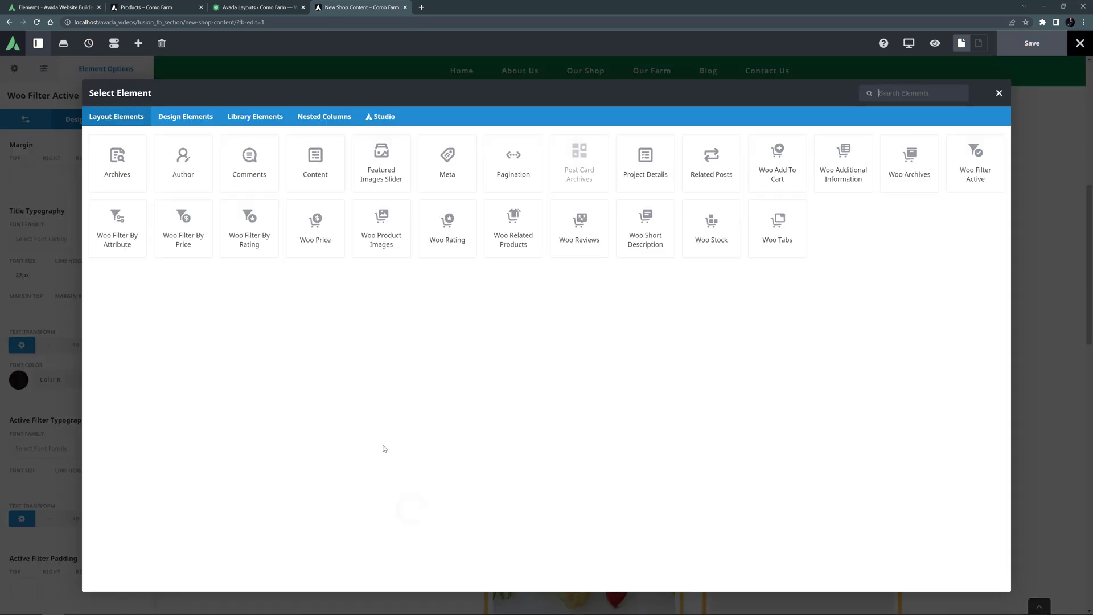
pyautogui.click(189, 235)
pyautogui.scroll(-4, 188, 234)
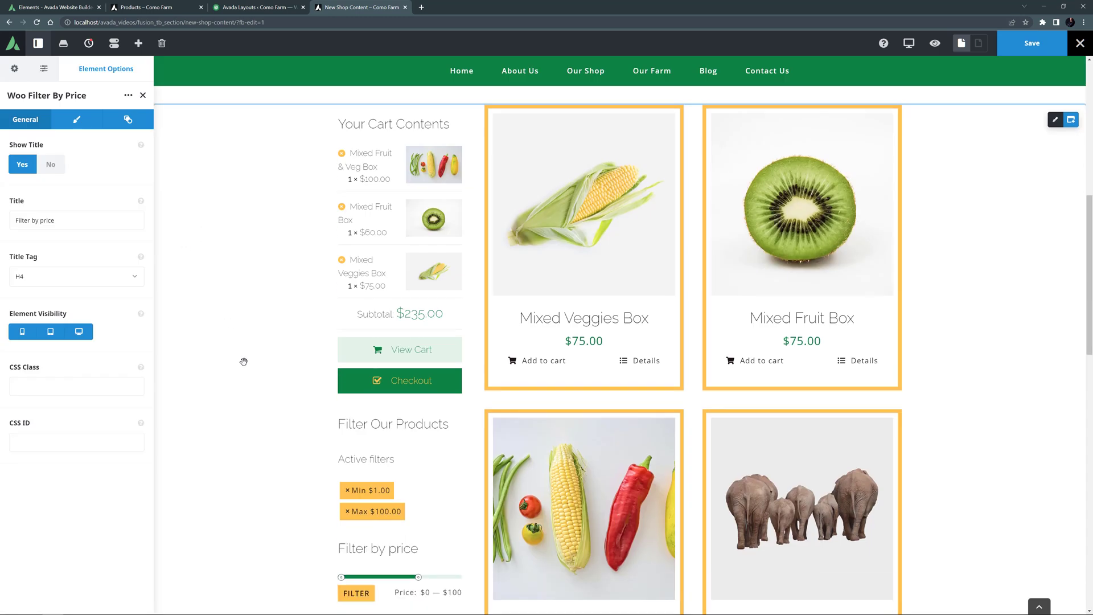
pyautogui.click(76, 120)
pyautogui.click(25, 276)
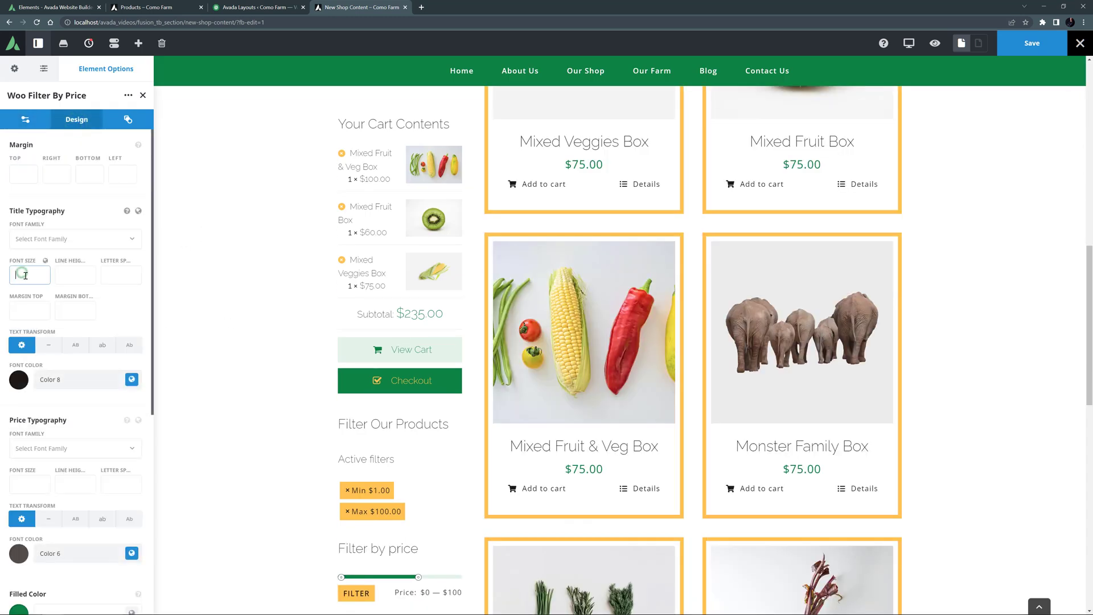
pyautogui.write('22px')
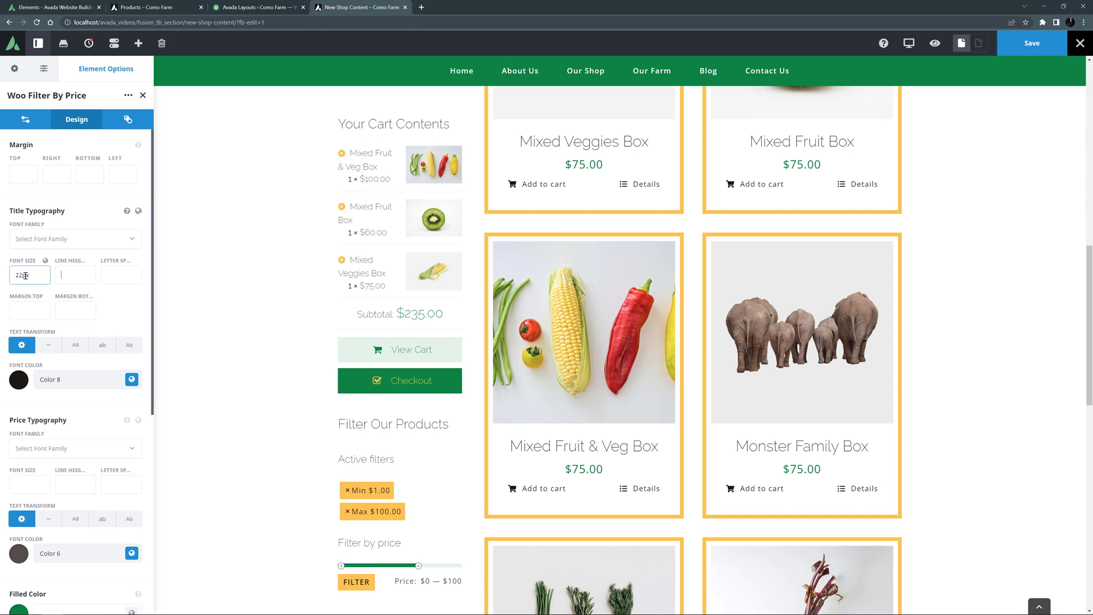
pyautogui.press('Tab')
pyautogui.scroll(-5, 332, 464)
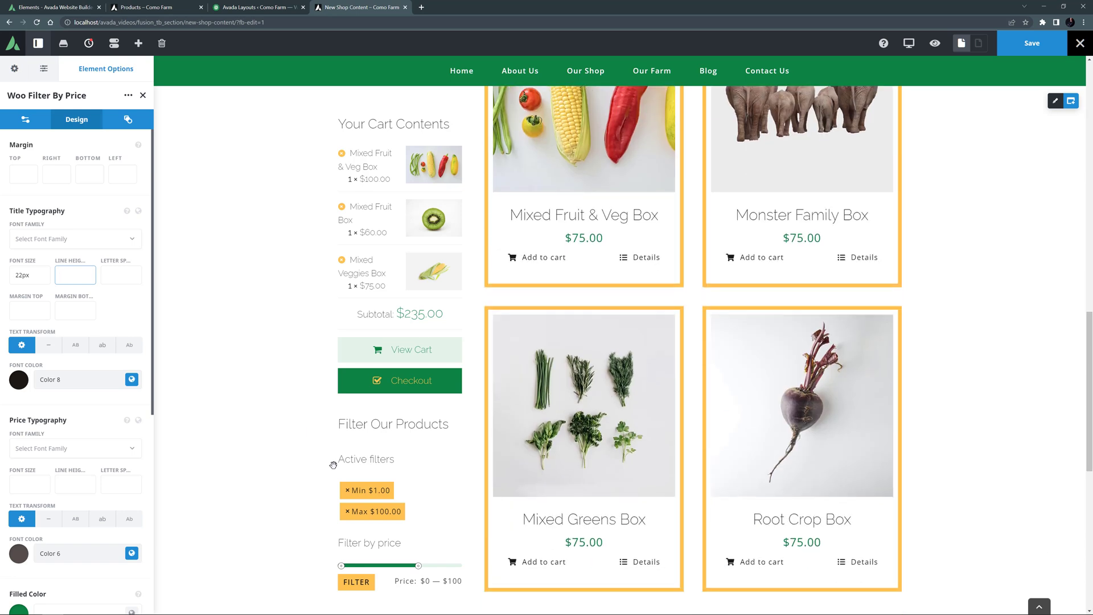
# Step: Add a Woo Filter By Attribute titled 'Filter by size', filtering by Size, shown as a List
pyautogui.click(407, 540)
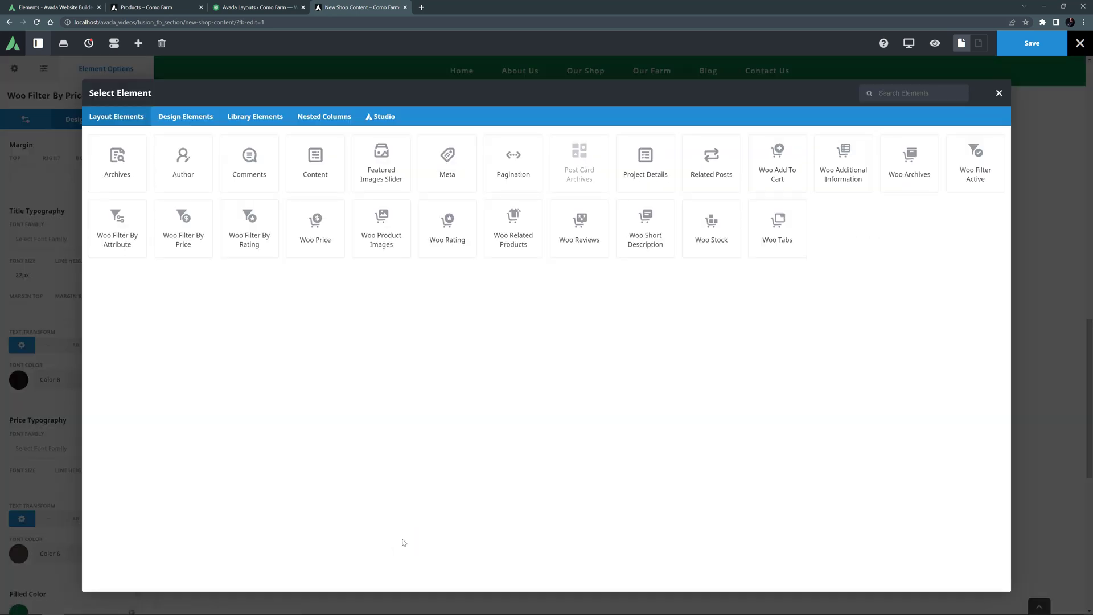
pyautogui.click(131, 236)
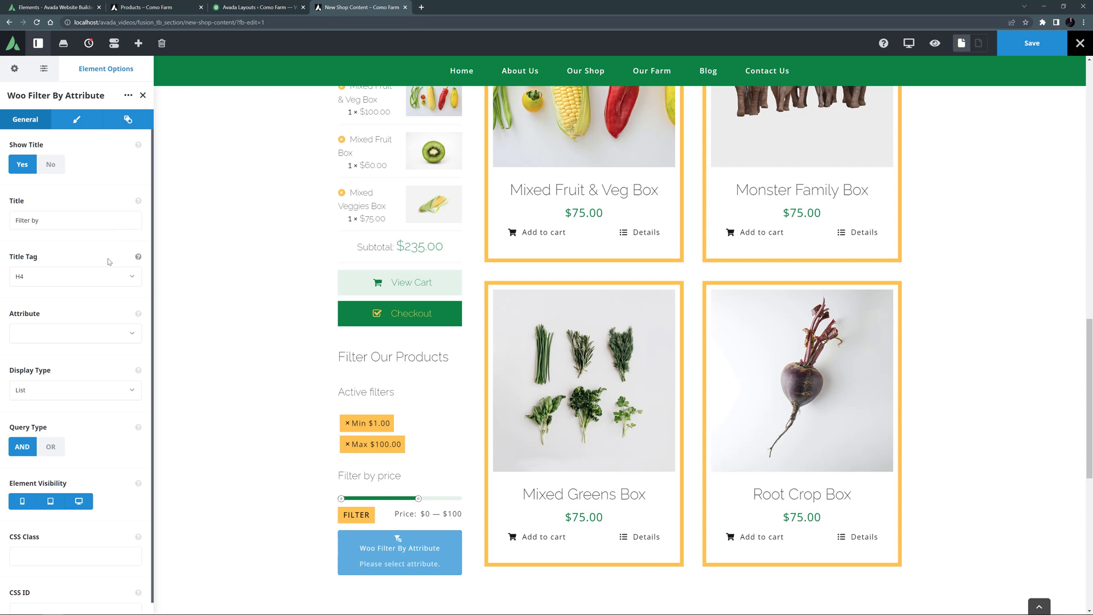
pyautogui.click(61, 222)
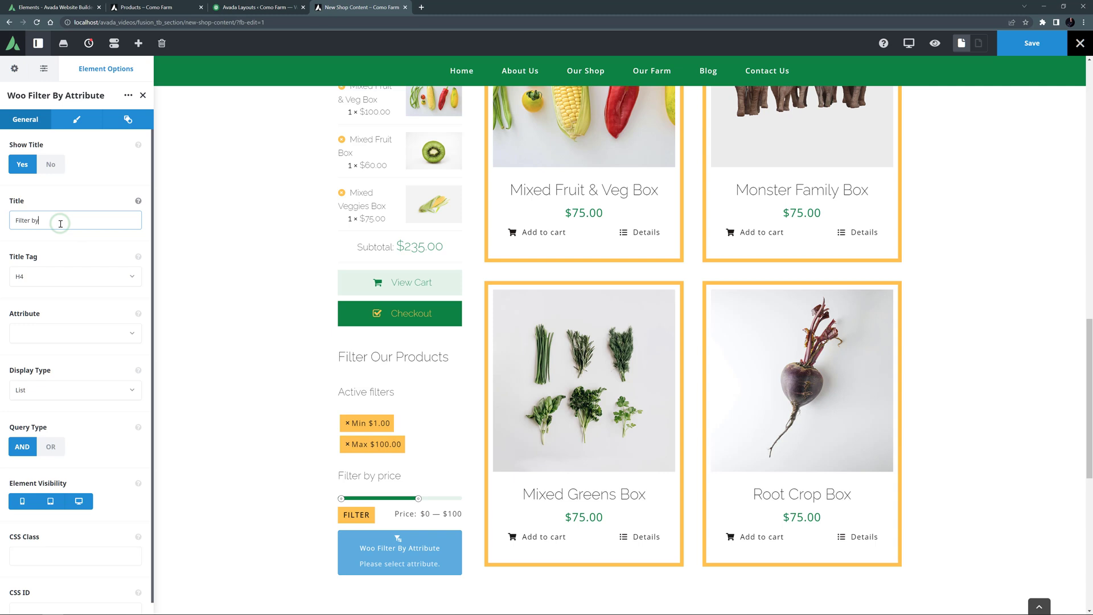
pyautogui.write('size')
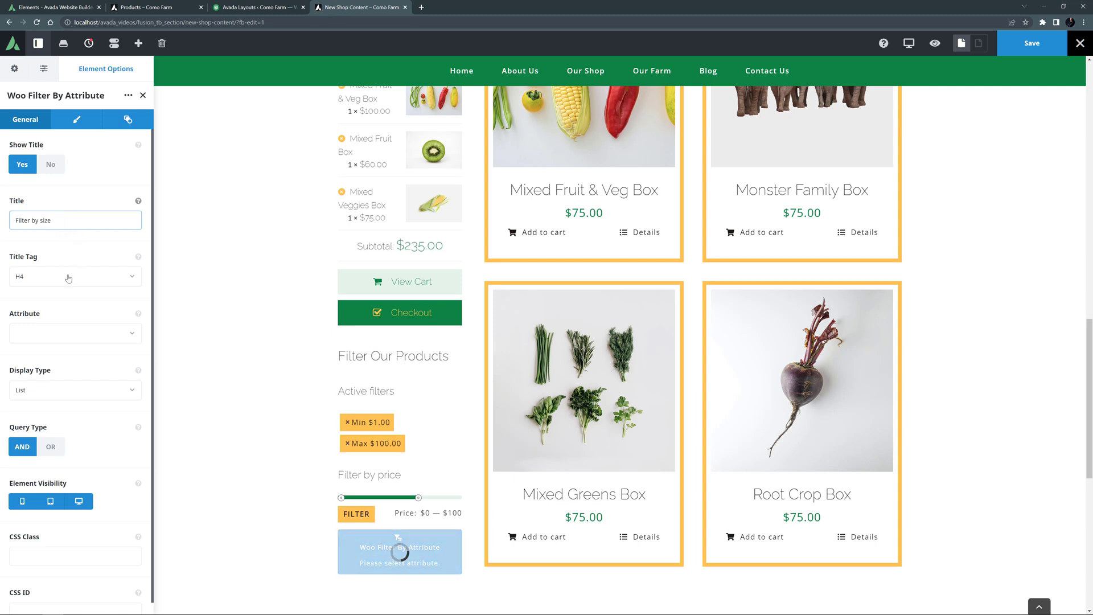
pyautogui.click(61, 332)
pyautogui.click(44, 357)
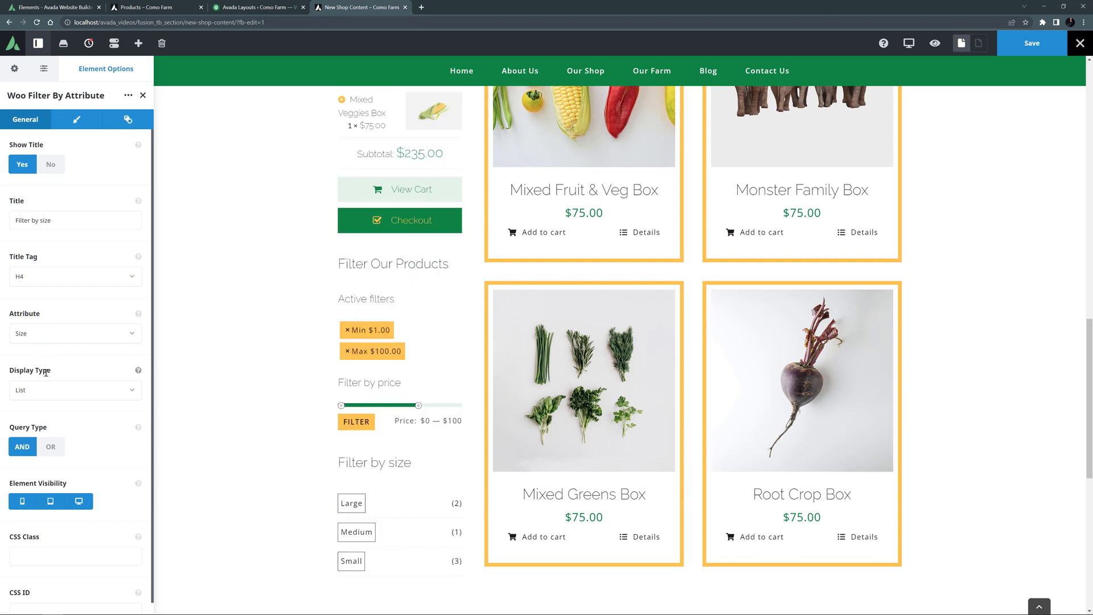
pyautogui.click(47, 390)
pyautogui.click(47, 391)
# Step: Set the size filter's title font size to 12px
pyautogui.click(77, 119)
pyautogui.click(18, 273)
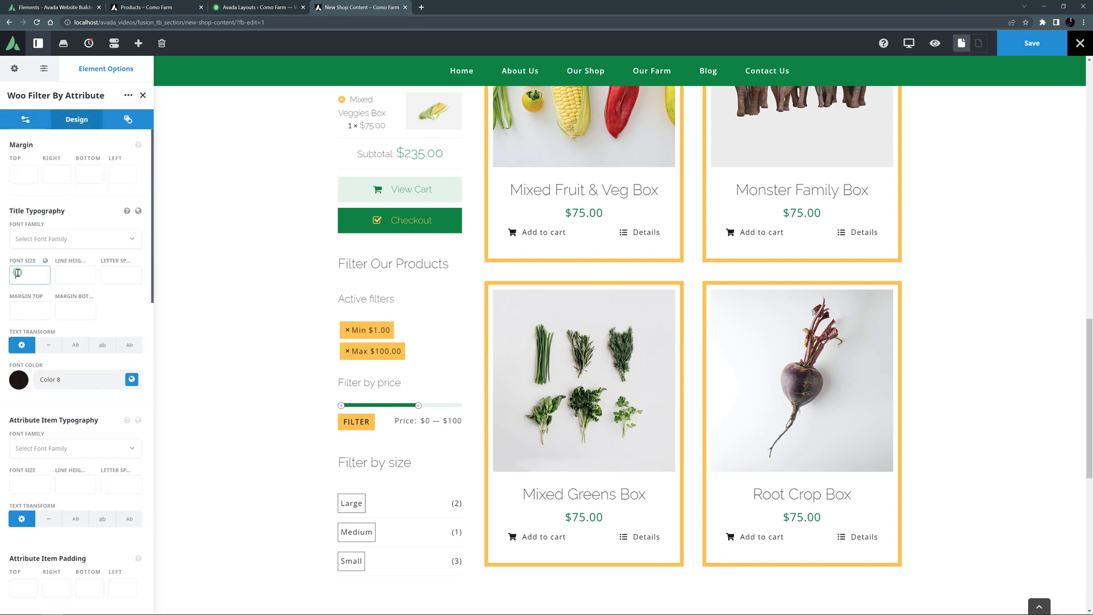
pyautogui.write('12px')
pyautogui.press('Tab')
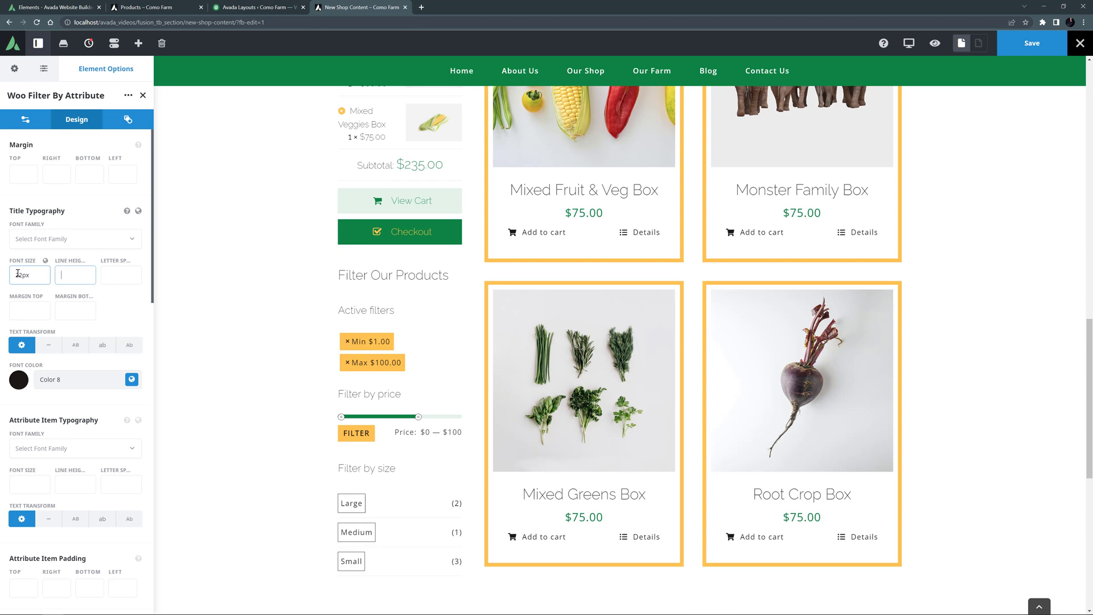
# Step: Add a Woo Filter By Rating element under the size filter, set its title to 22px, and save
pyautogui.click(411, 510)
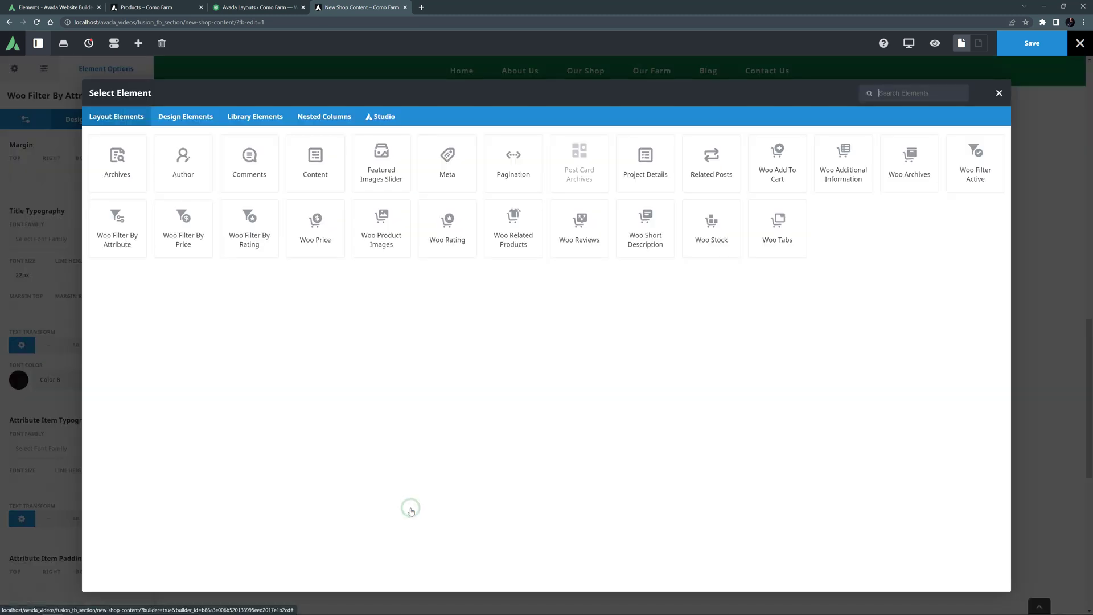
pyautogui.click(245, 233)
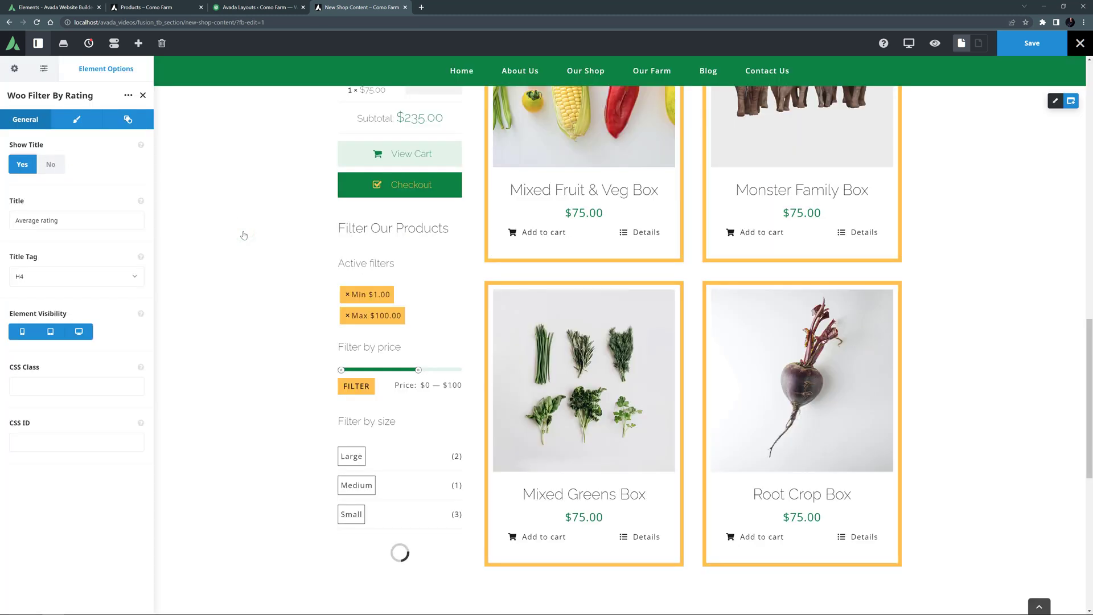
pyautogui.click(87, 122)
pyautogui.click(27, 276)
pyautogui.write('22')
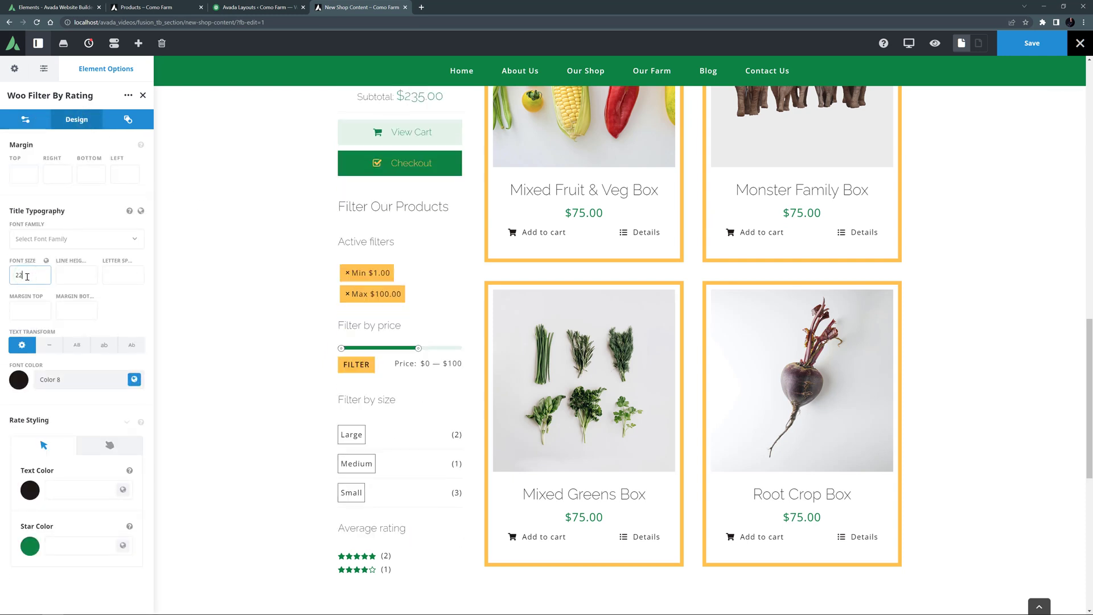
pyautogui.write('px')
pyautogui.press('Tab')
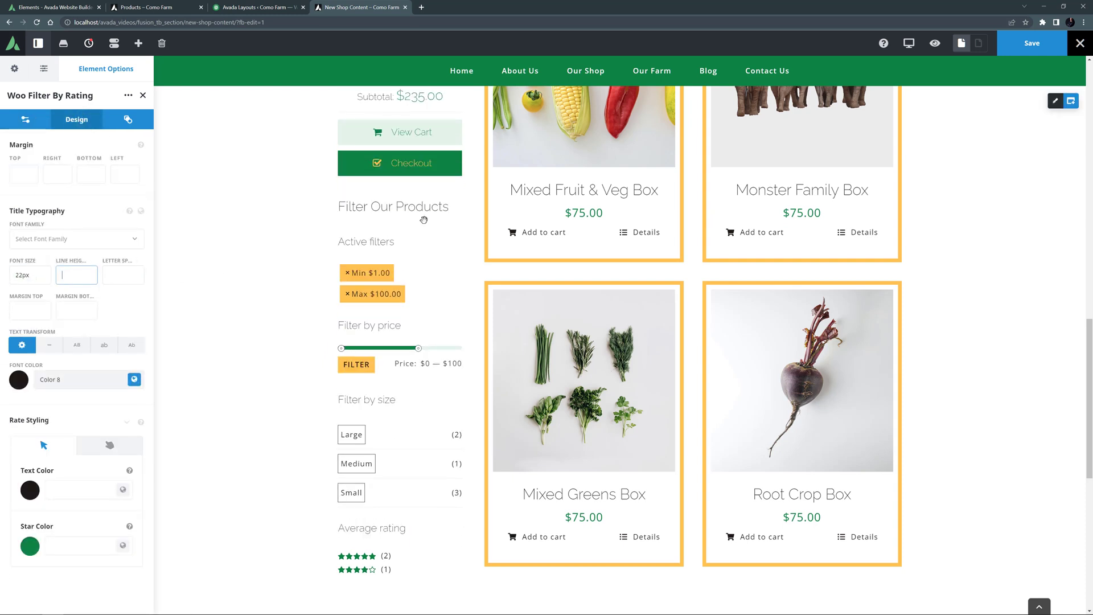
pyautogui.click(1028, 45)
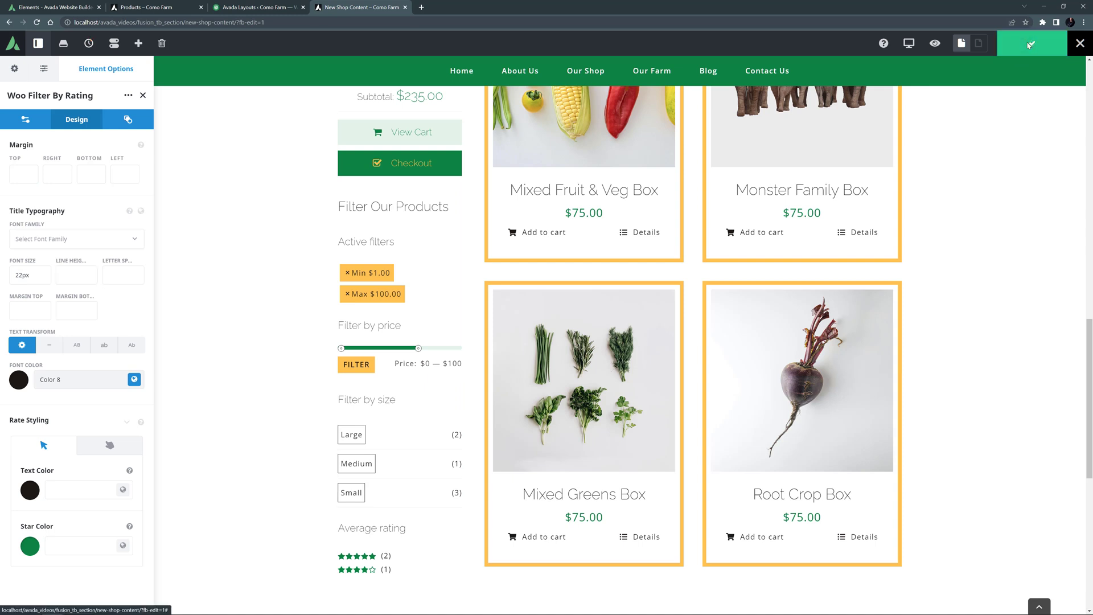
# Step: Set the New Shop layout's conditions to Products Archive Types
pyautogui.click(273, 6)
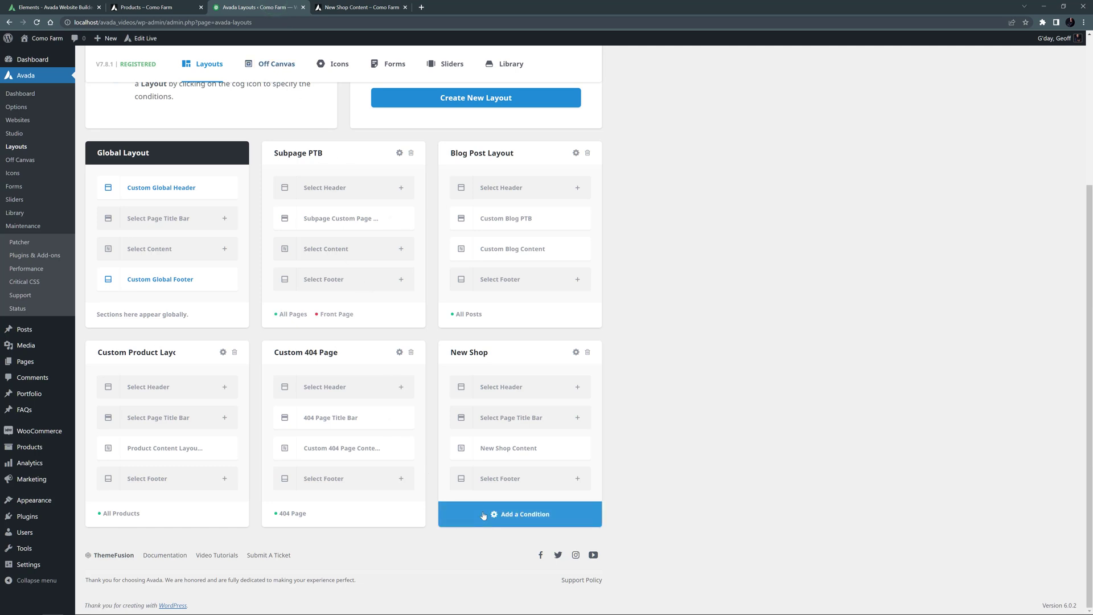
pyautogui.click(484, 515)
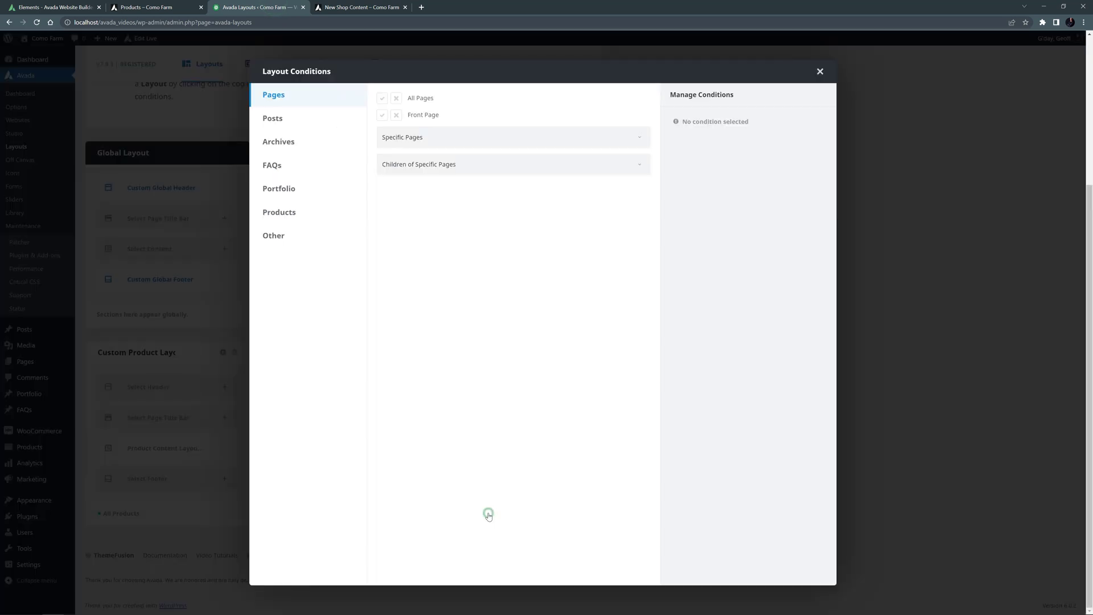
pyautogui.click(280, 142)
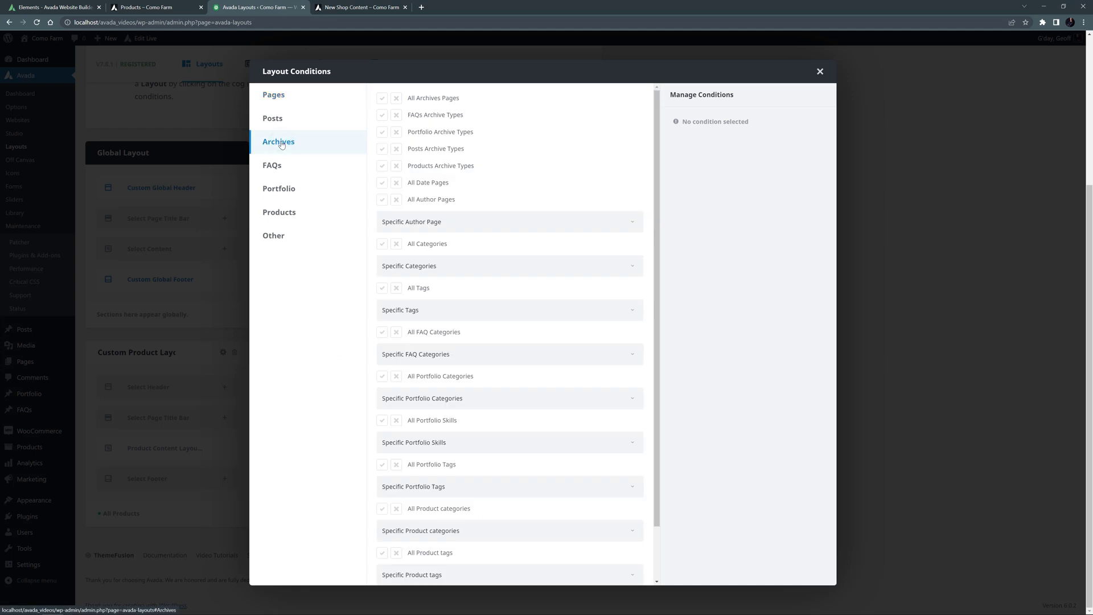
pyautogui.click(382, 166)
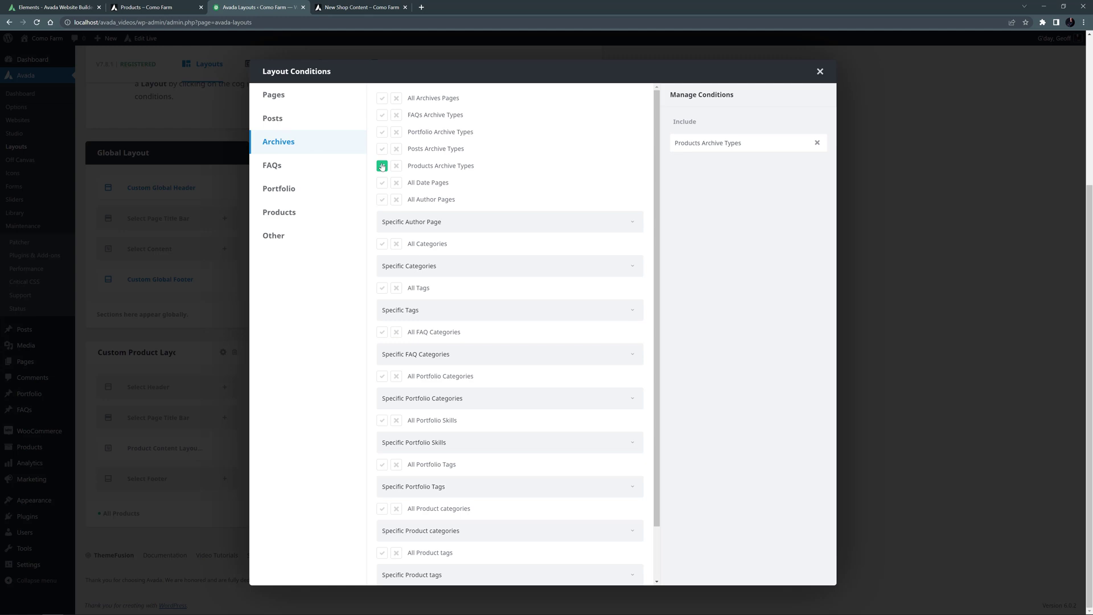
pyautogui.click(818, 73)
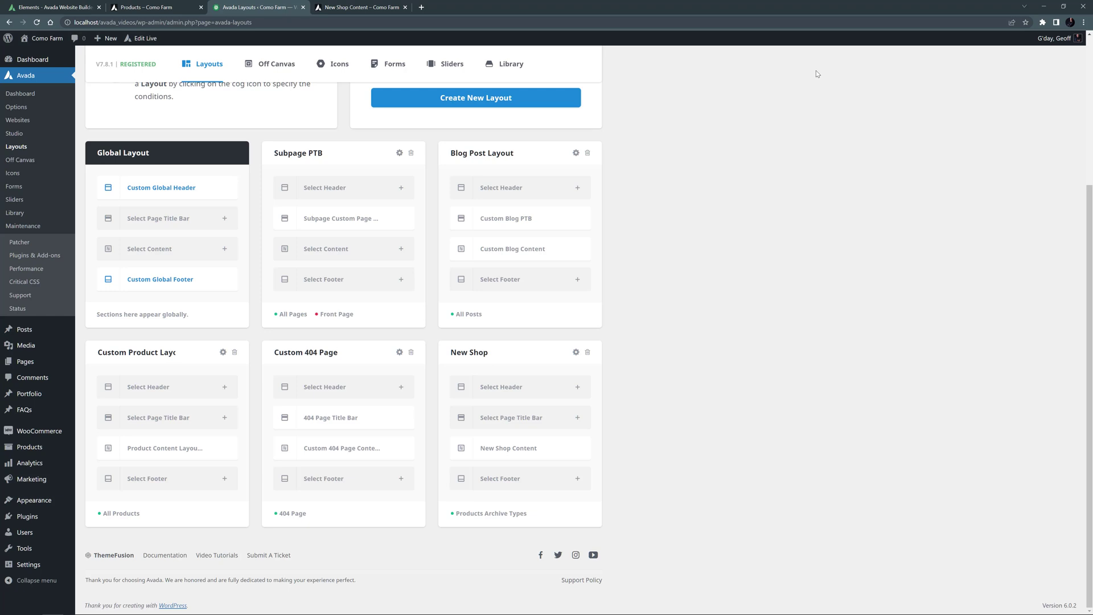
# Step: Set Our Shop's Show WooCommerce Shop Loop to Yes, save, and exit to the live page
pyautogui.click(140, 12)
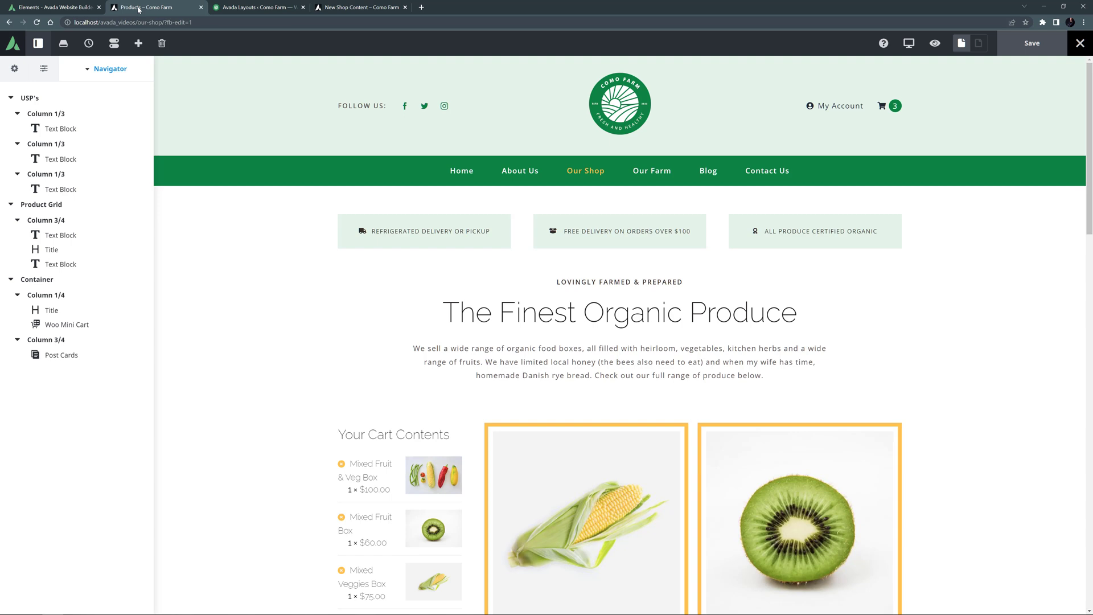
pyautogui.click(69, 42)
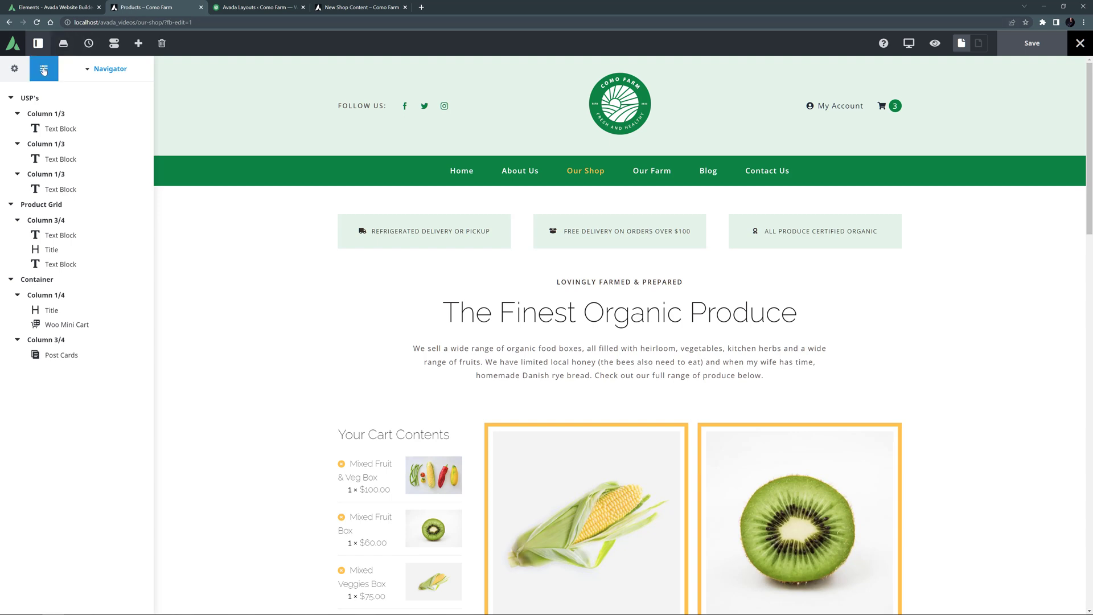
pyautogui.click(35, 244)
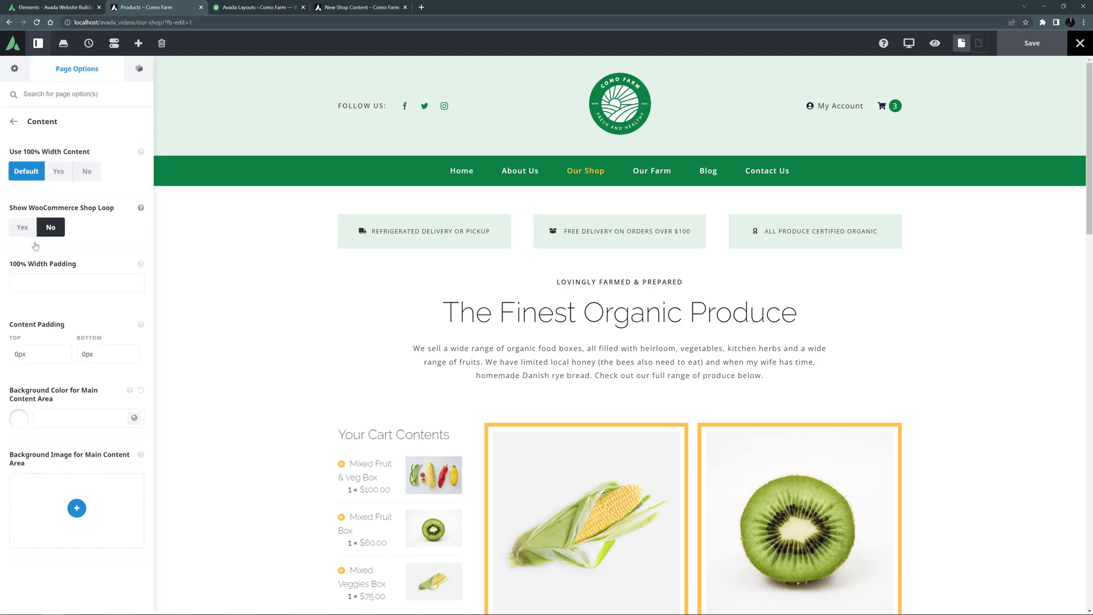
pyautogui.click(21, 227)
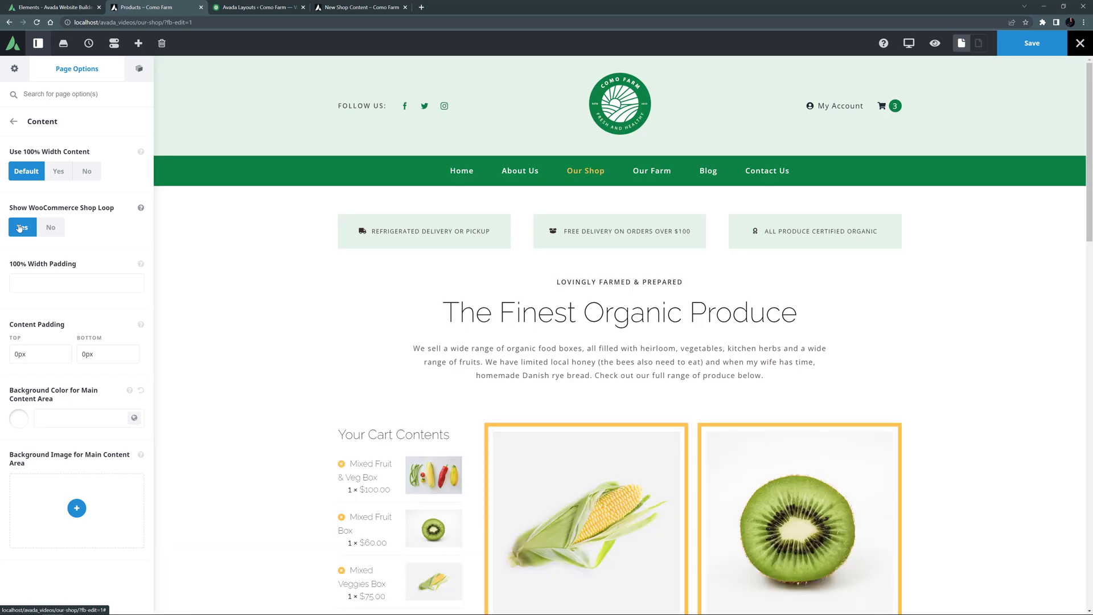
pyautogui.click(1035, 50)
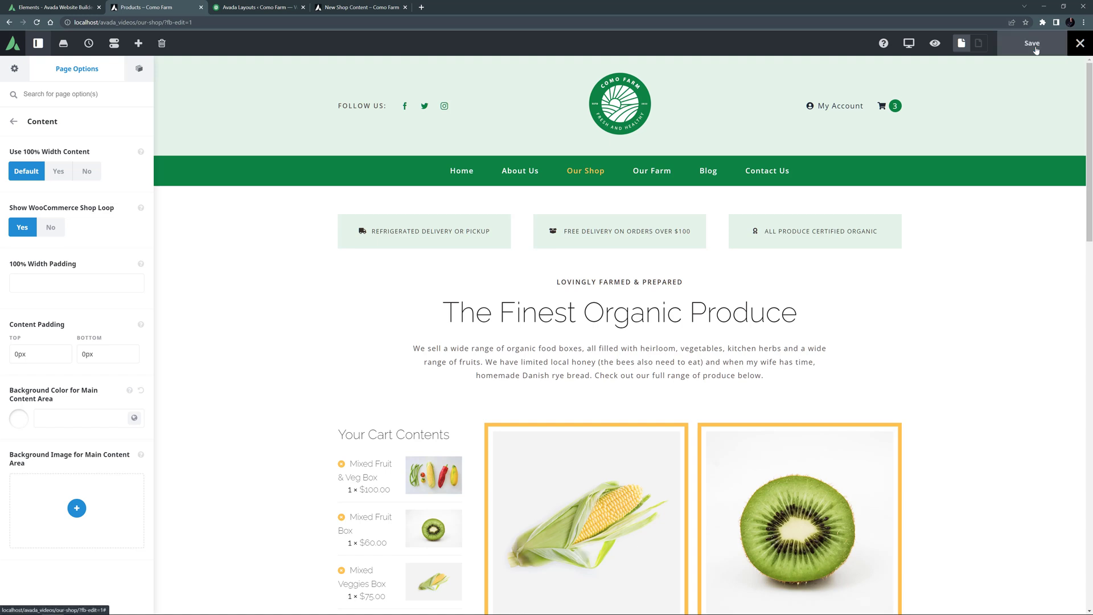
pyautogui.moveTo(1079, 45)
pyautogui.click(1029, 65)
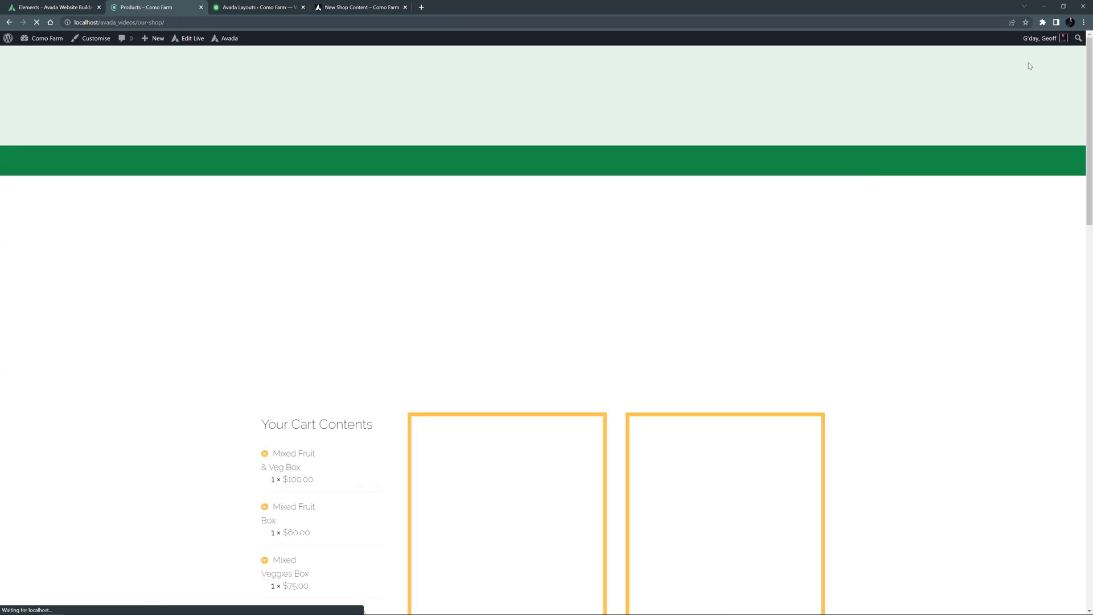
# Step: Raise the price slider minimum to $90 and apply the $90–$120 price filter
pyautogui.scroll(-5, 239, 325)
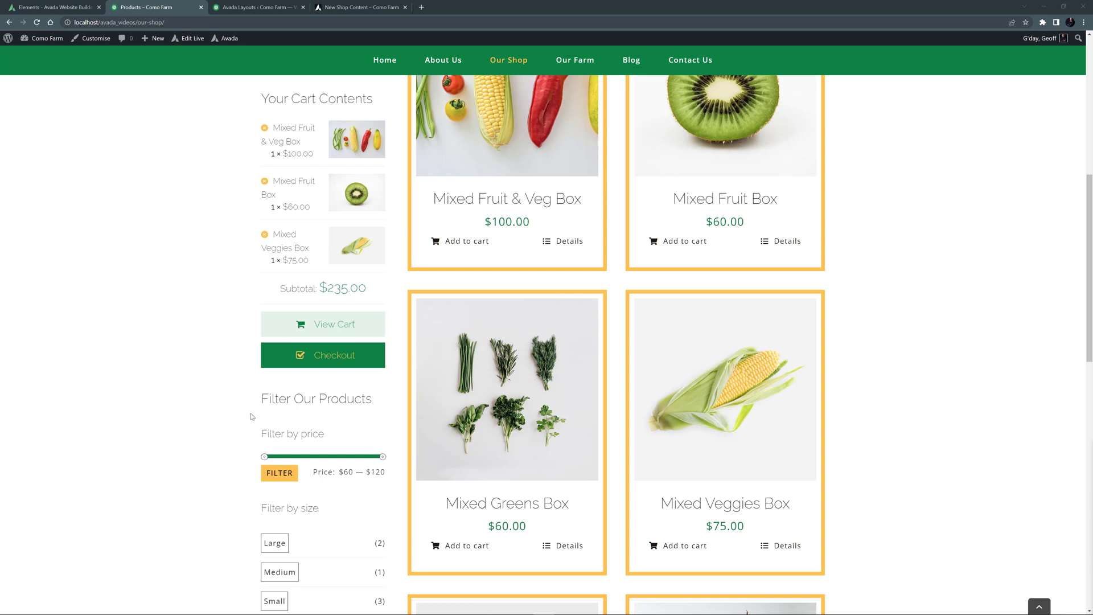
pyautogui.moveTo(265, 458); pyautogui.dragTo(316, 466)
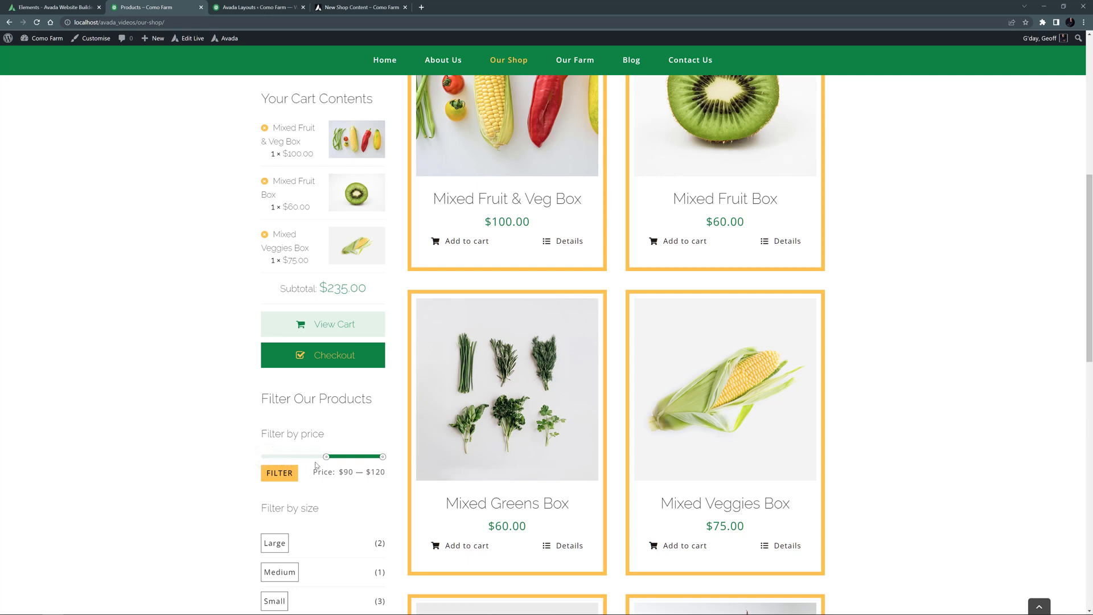
pyautogui.click(292, 480)
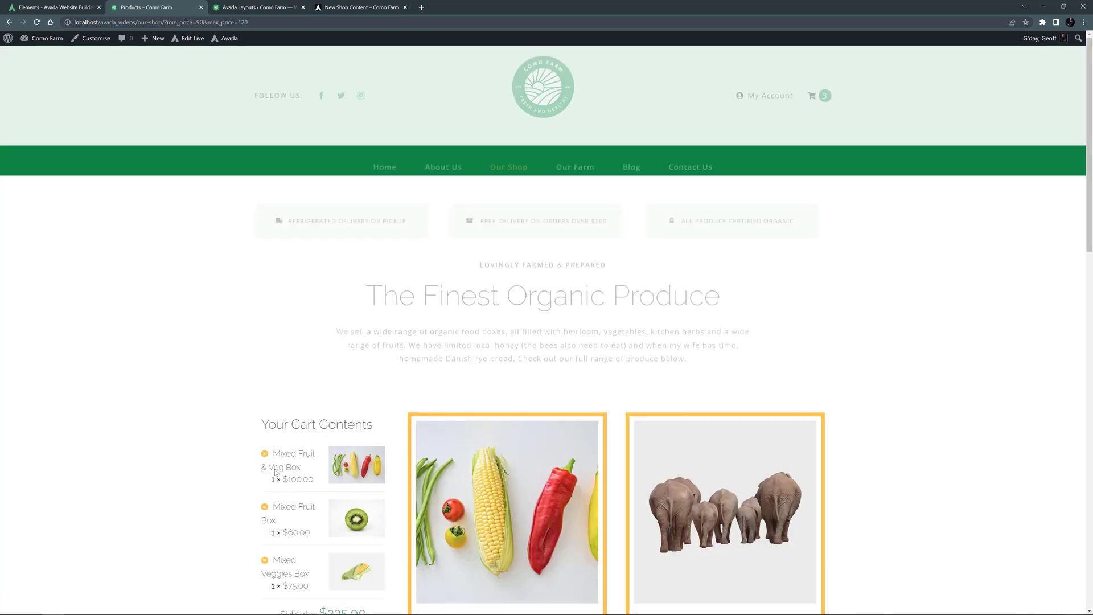
pyautogui.scroll(-4, 227, 444)
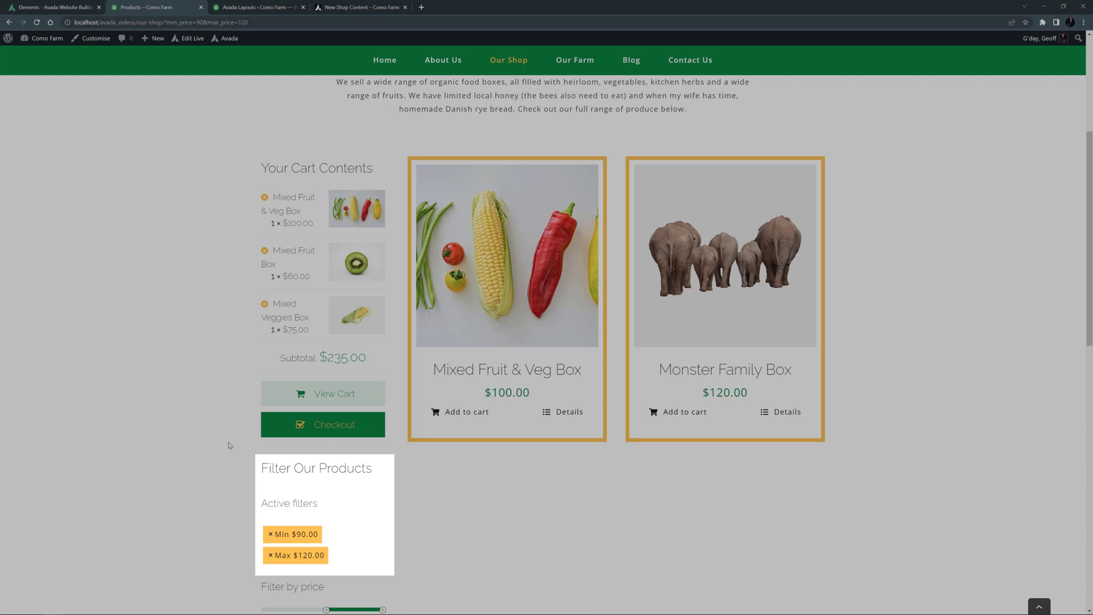
pyautogui.scroll(-3, 229, 447)
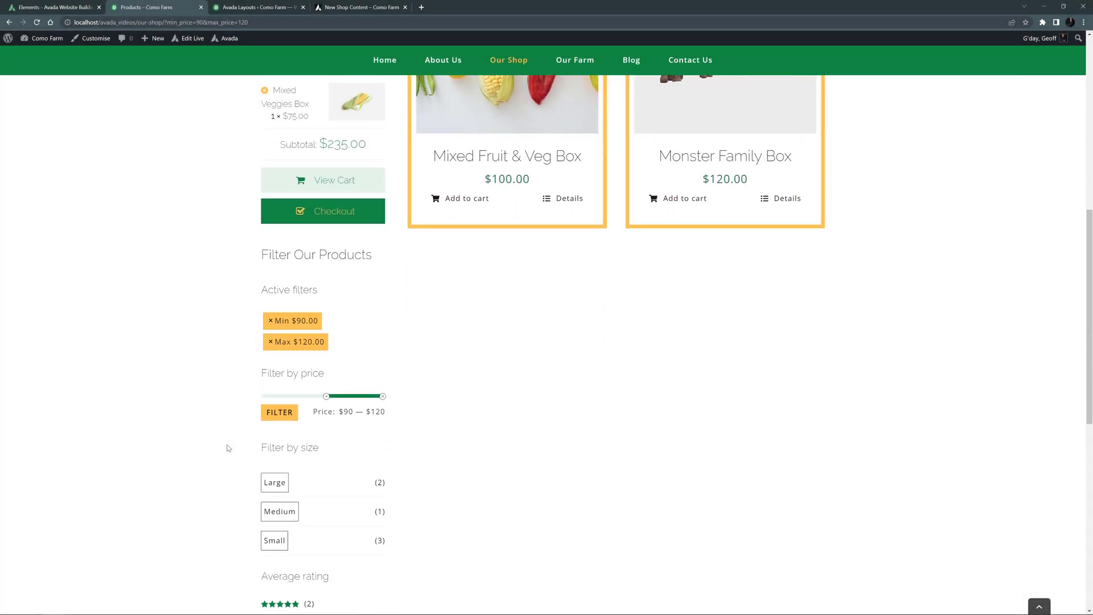
# Step: Apply the Large size filter to the shop listing
pyautogui.click(274, 484)
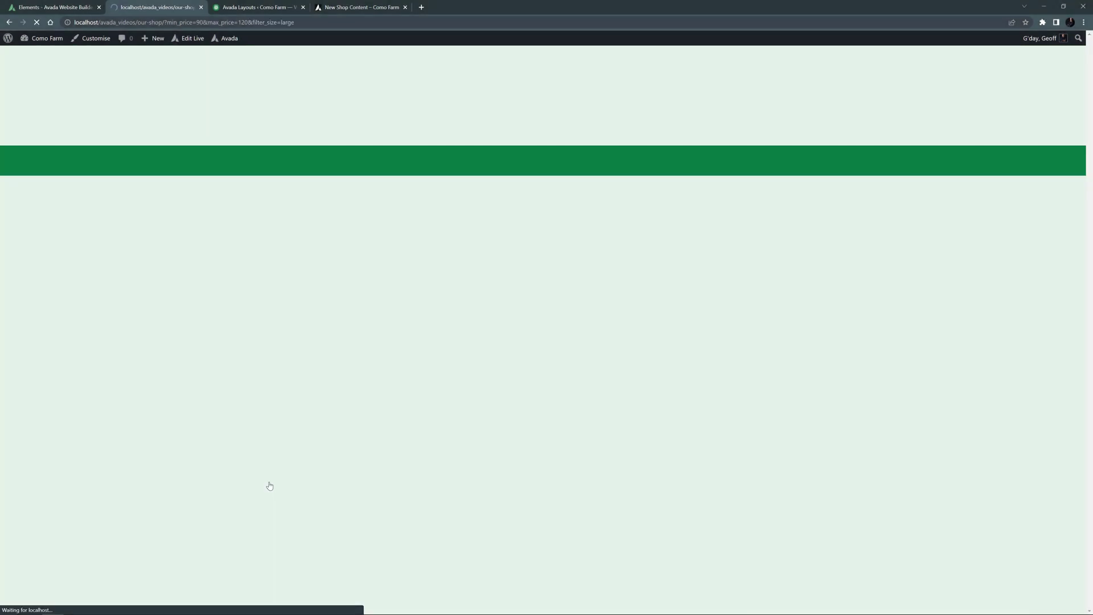
pyautogui.scroll(-5, 245, 455)
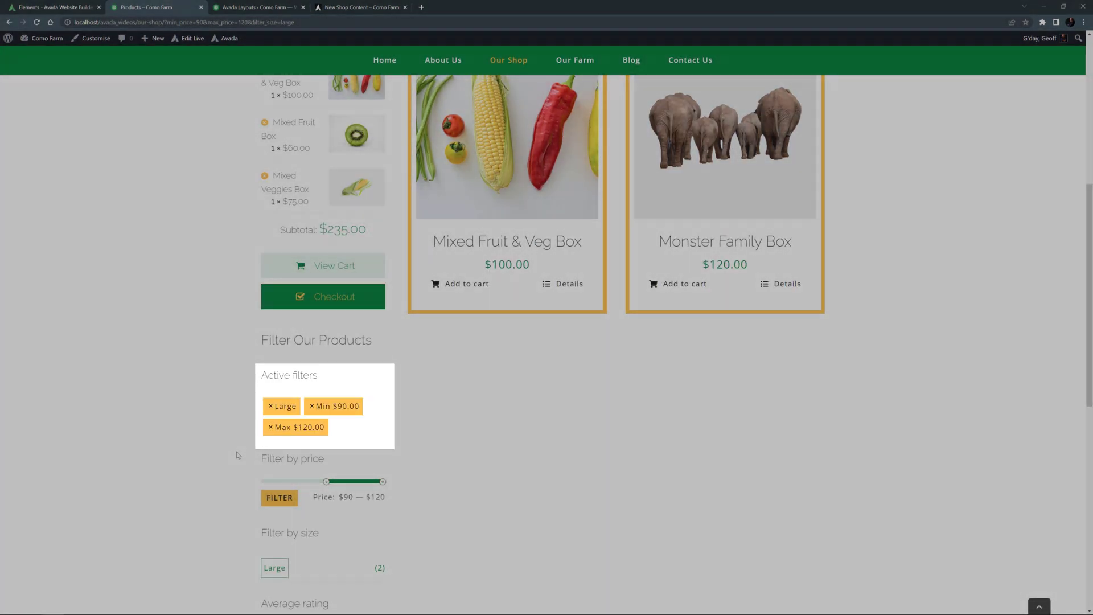
pyautogui.scroll(-3, 238, 455)
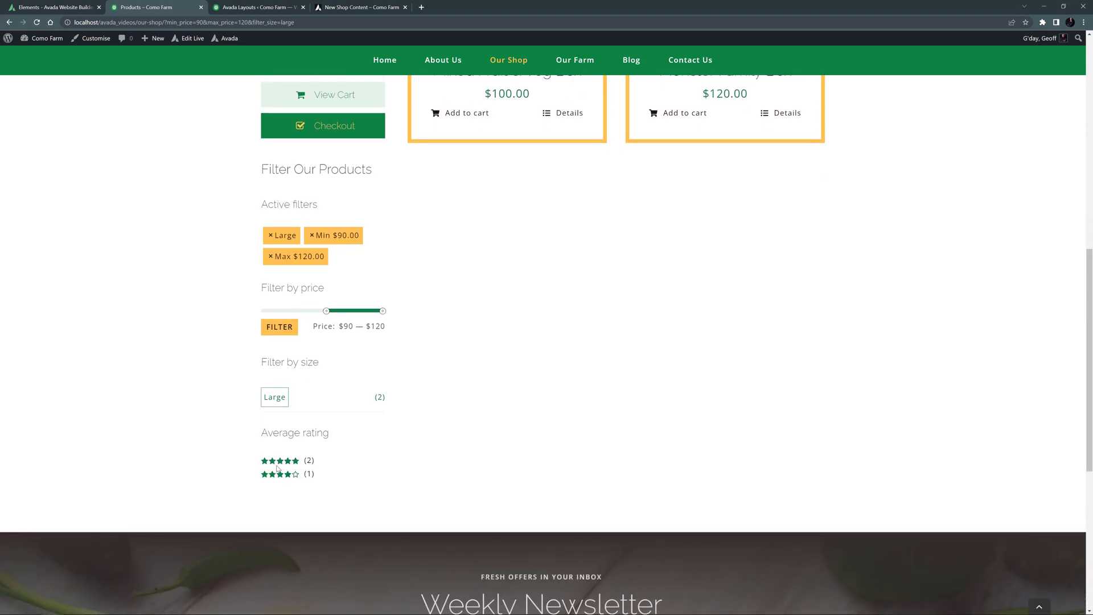
# Step: Try the 5-star rating filter, then remove the Rated 5 out of 5 chip
pyautogui.click(261, 453)
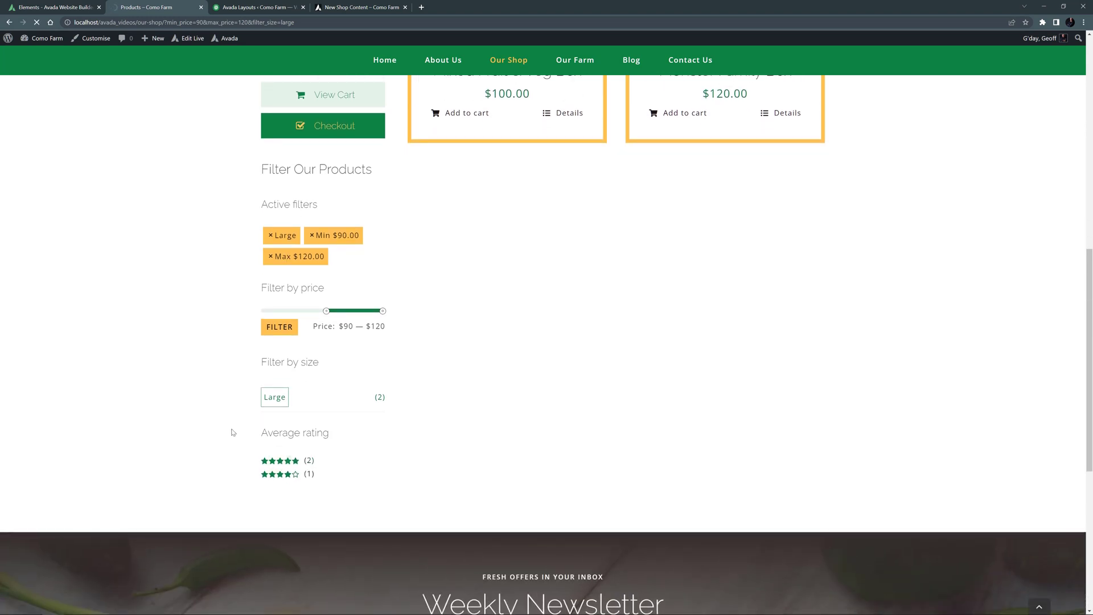
pyautogui.scroll(-3, 231, 435)
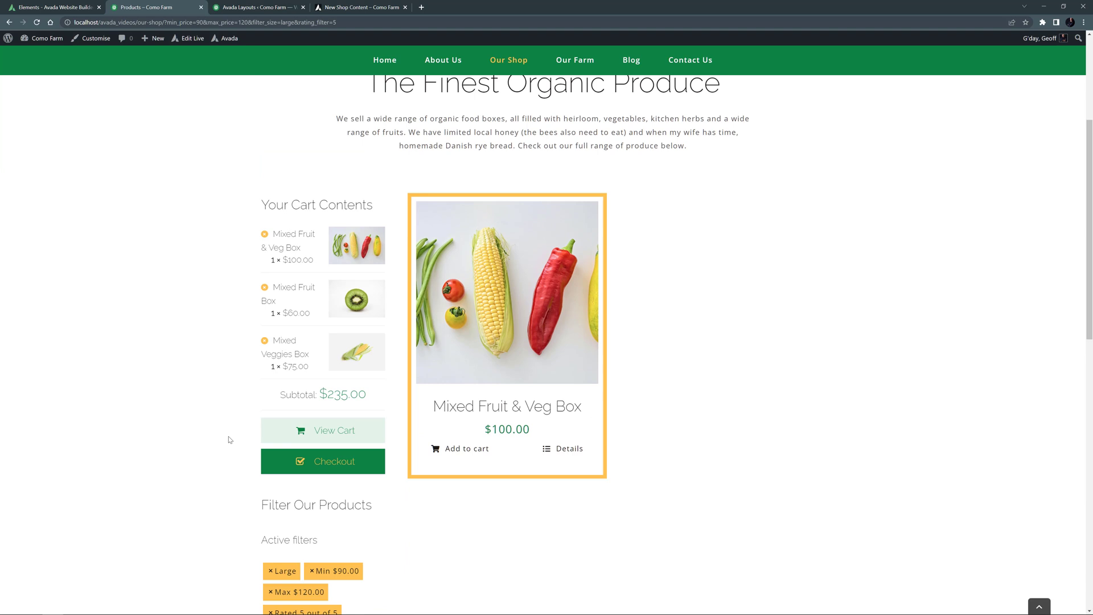
pyautogui.scroll(-1, 229, 440)
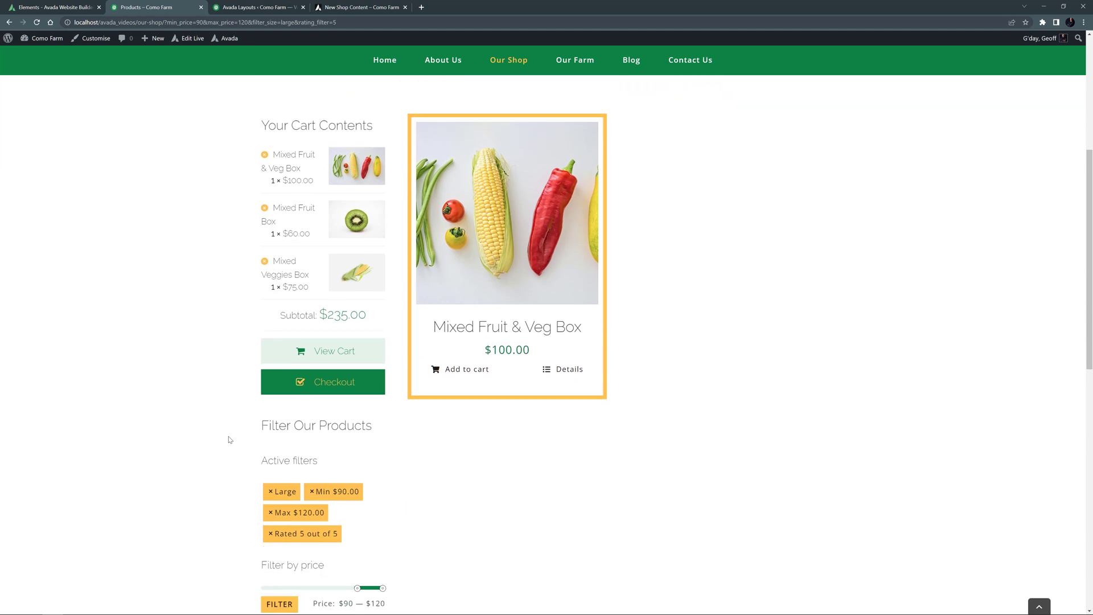
pyautogui.click(271, 534)
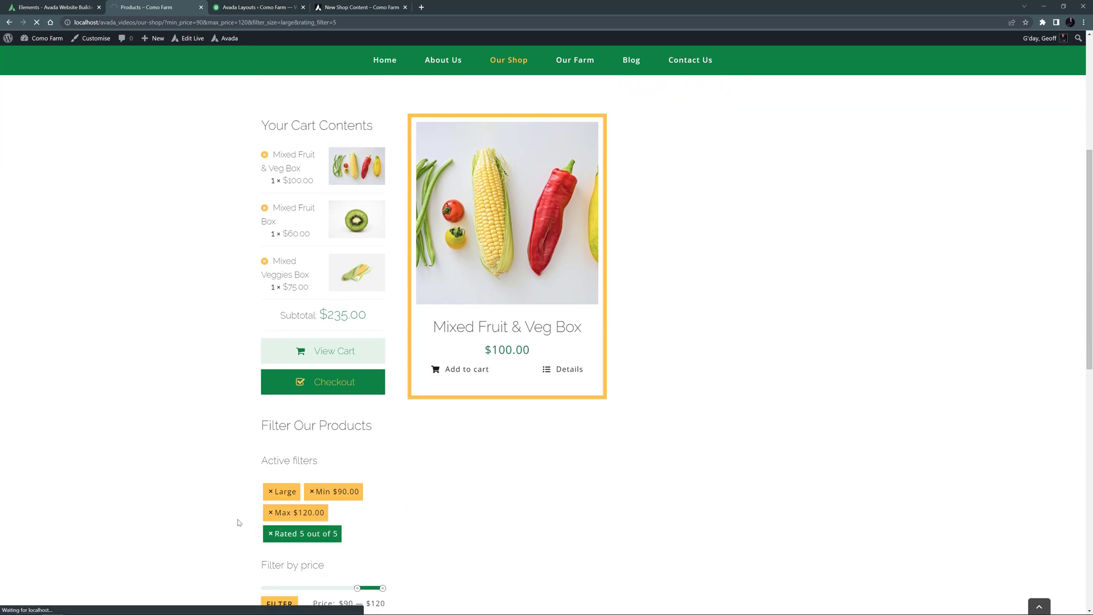
pyautogui.scroll(-4, 239, 524)
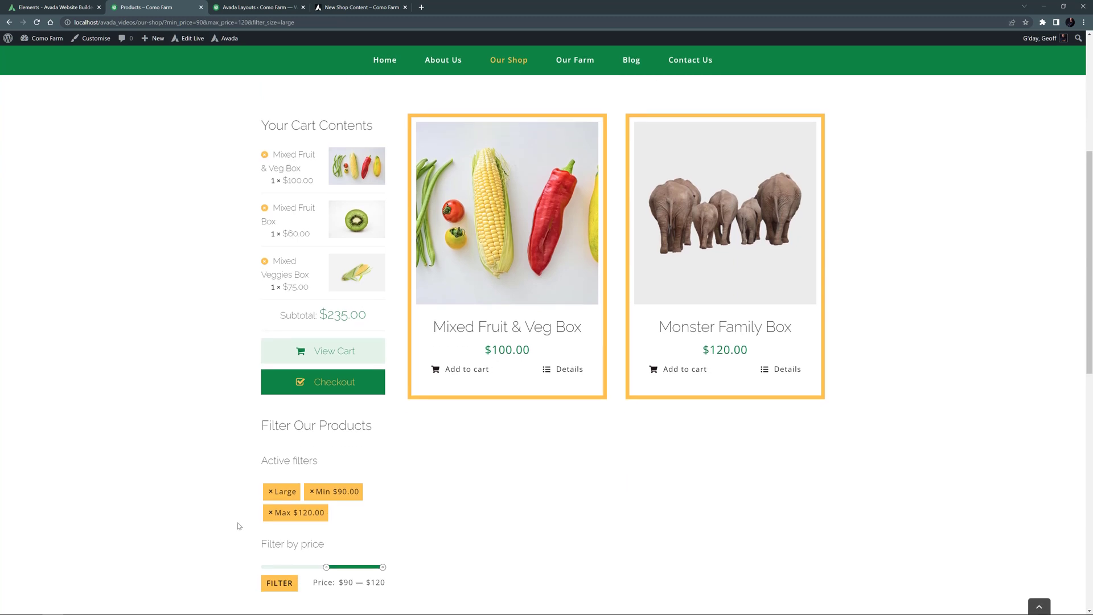